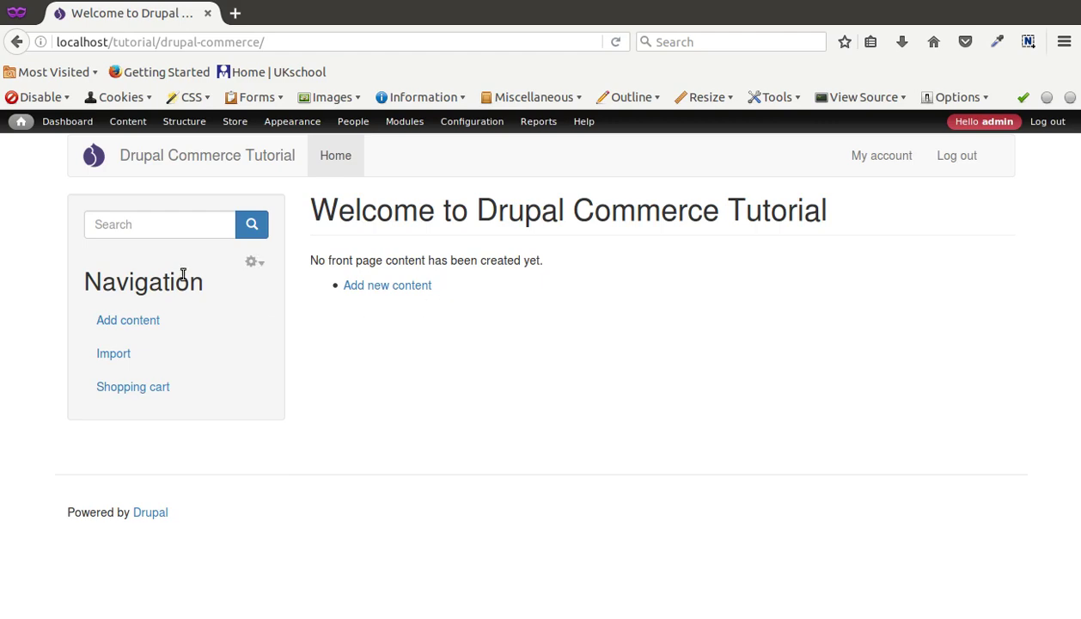
# Switch to Chrome's Men Shoes Catalog view, inspect its CSV preview, and compare it with the LibreOffice Calc product sheet containing an Image column
pyautogui.click(2, 170)
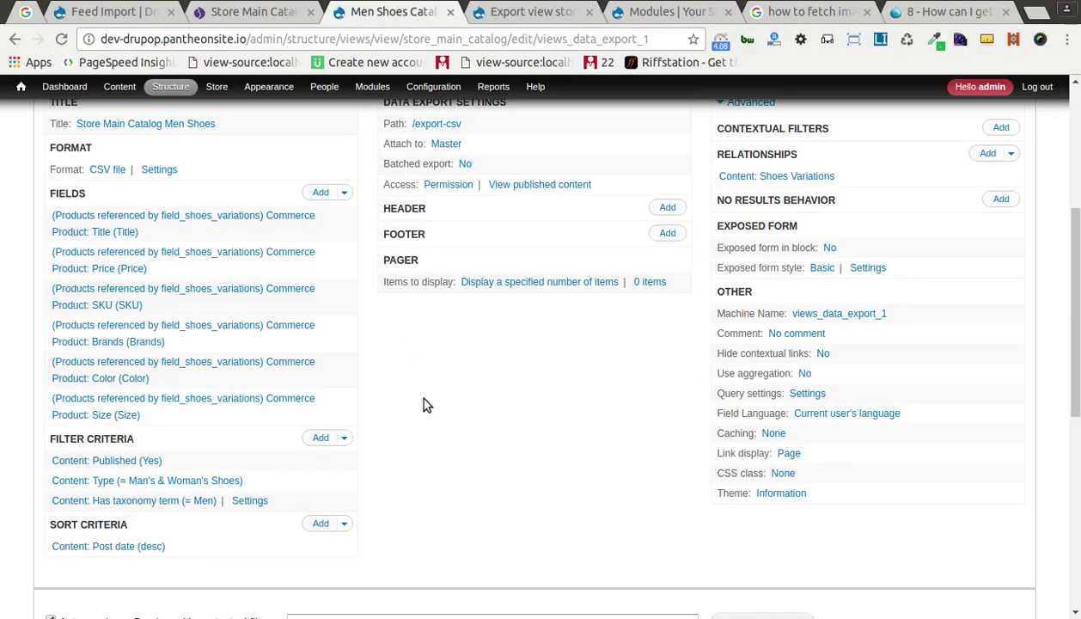
pyautogui.scroll(3, 421, 394)
pyautogui.scroll(-8, 421, 393)
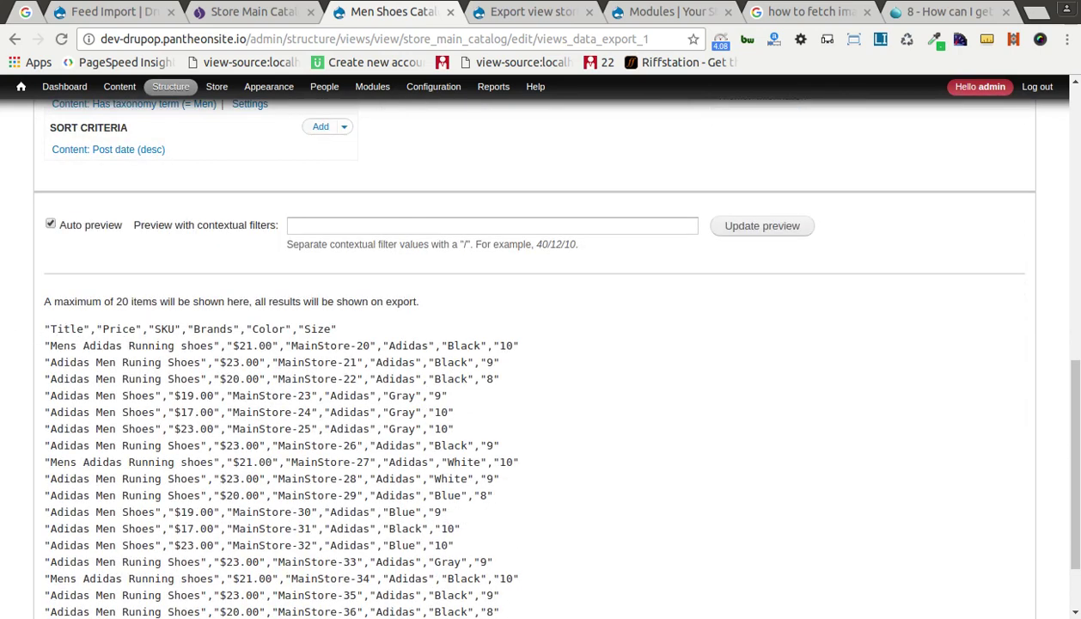
pyautogui.hotkey('alt', 'Tab')
pyautogui.press('super+w')
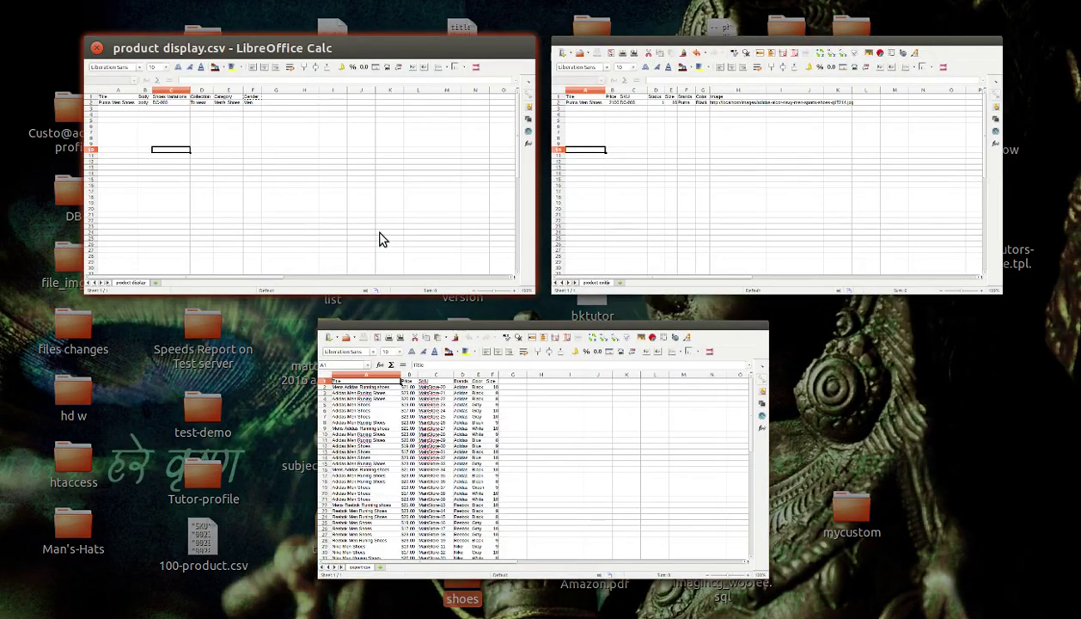
pyautogui.click(668, 184)
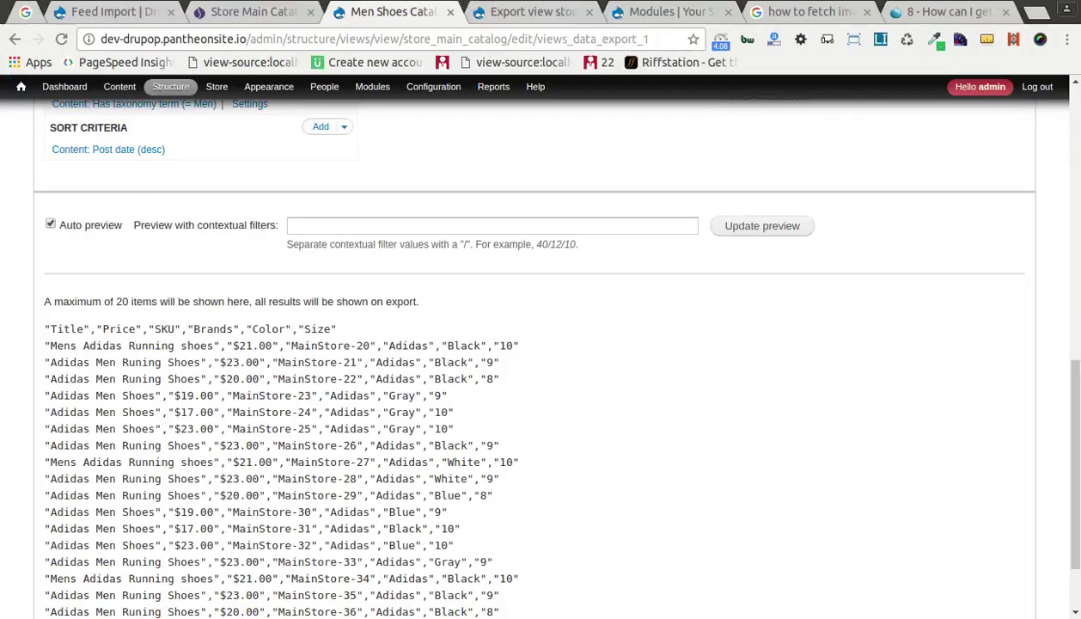
# Return to the Men Shoes Catalog view in Chrome and examine the data export's configured fields and relationships
pyautogui.click(0, 171)
pyautogui.scroll(5, 235, 332)
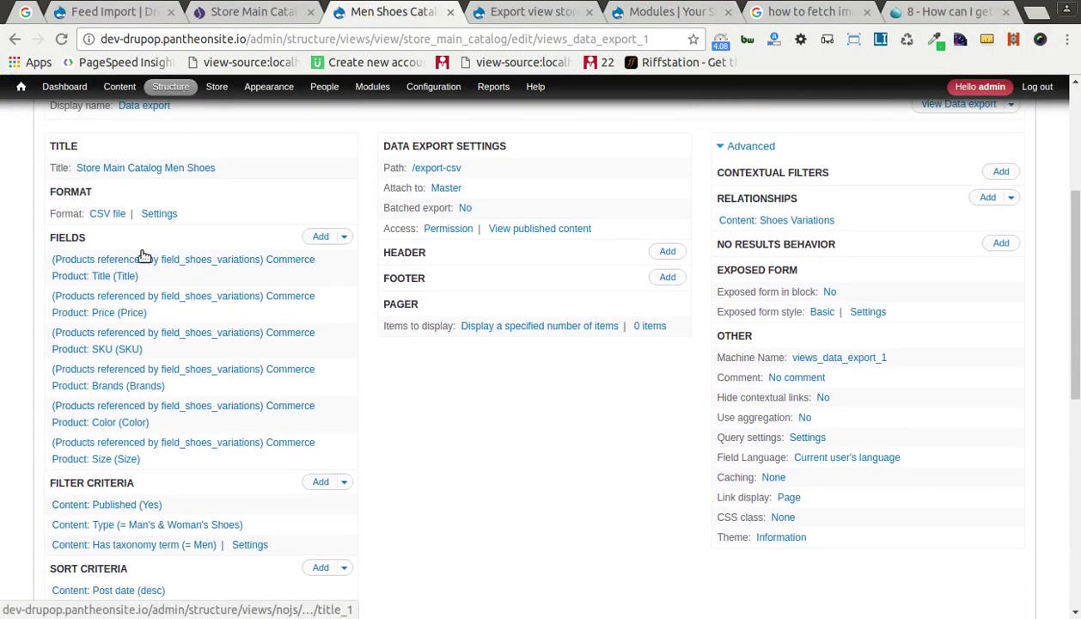
pyautogui.scroll(1, 326, 365)
pyautogui.scroll(-3, 327, 363)
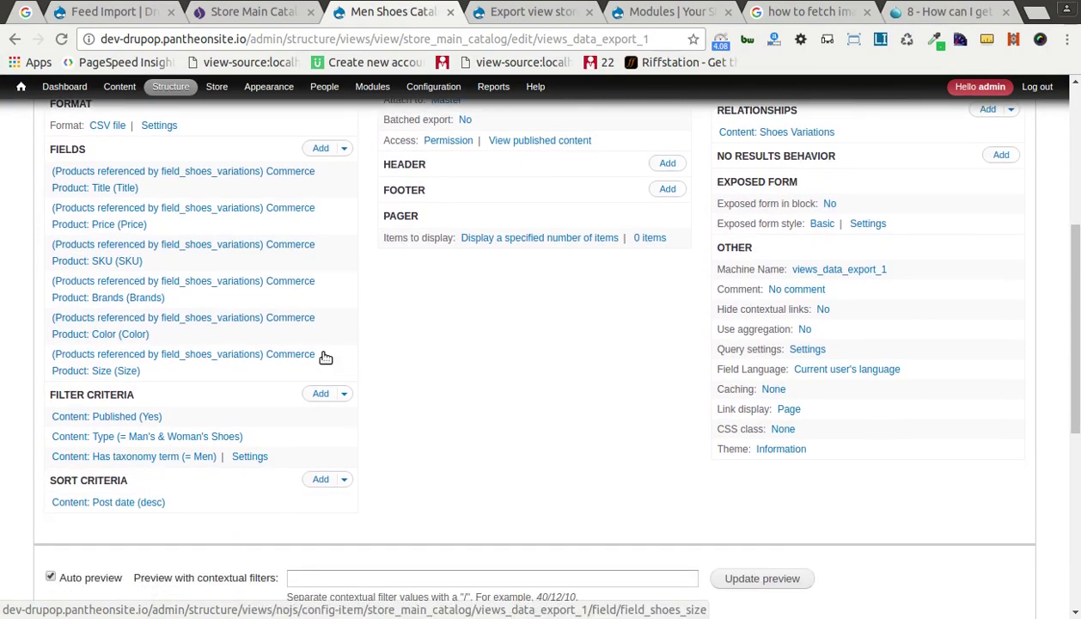
pyautogui.scroll(3, 602, 358)
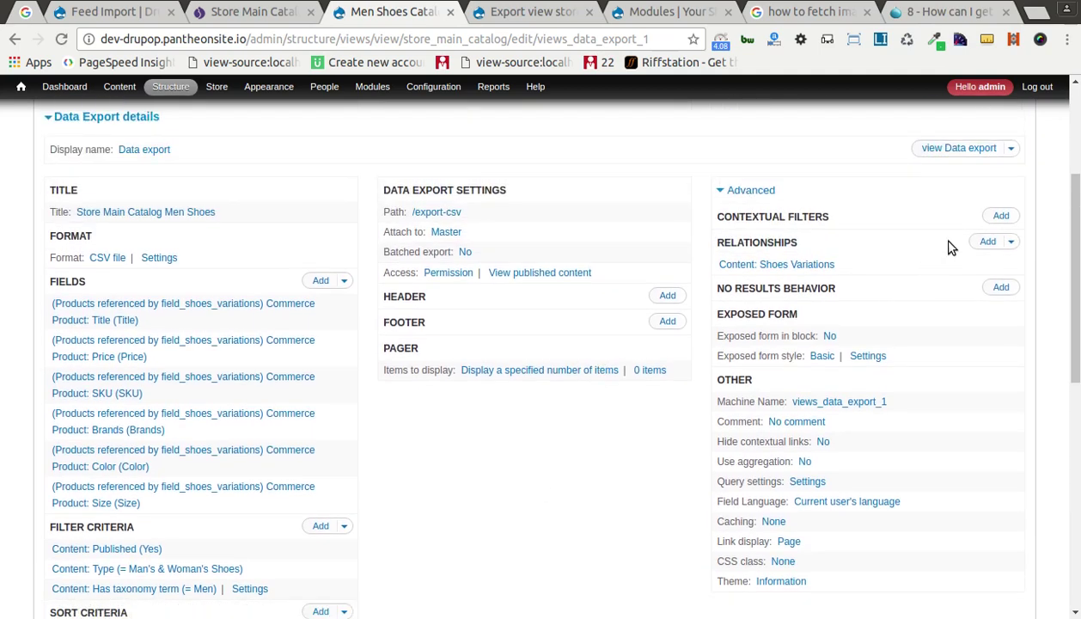
# Add the Commerce Product: Images (field_shoes_images:fid) relationship for all displays, based on products referenced by field_shoes_variations
pyautogui.click(987, 243)
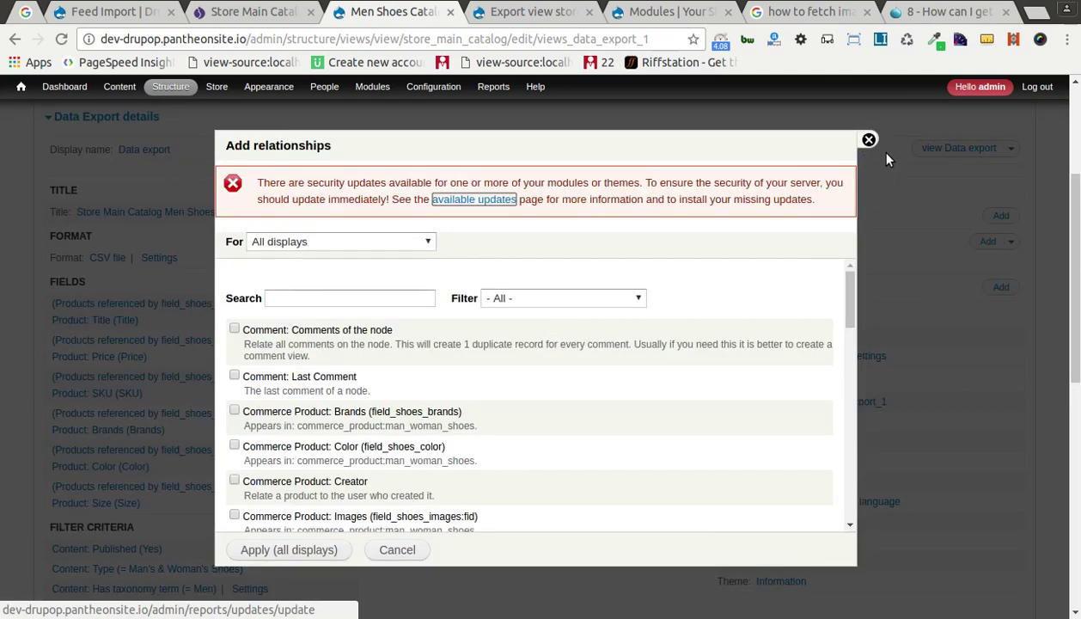
pyautogui.click(868, 140)
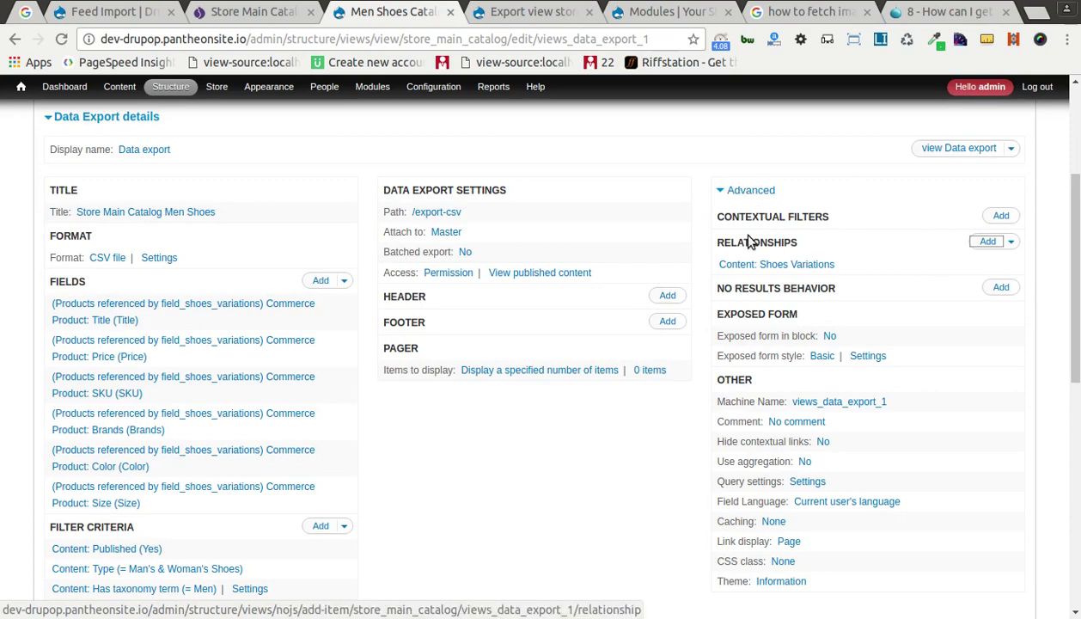
pyautogui.click(1004, 246)
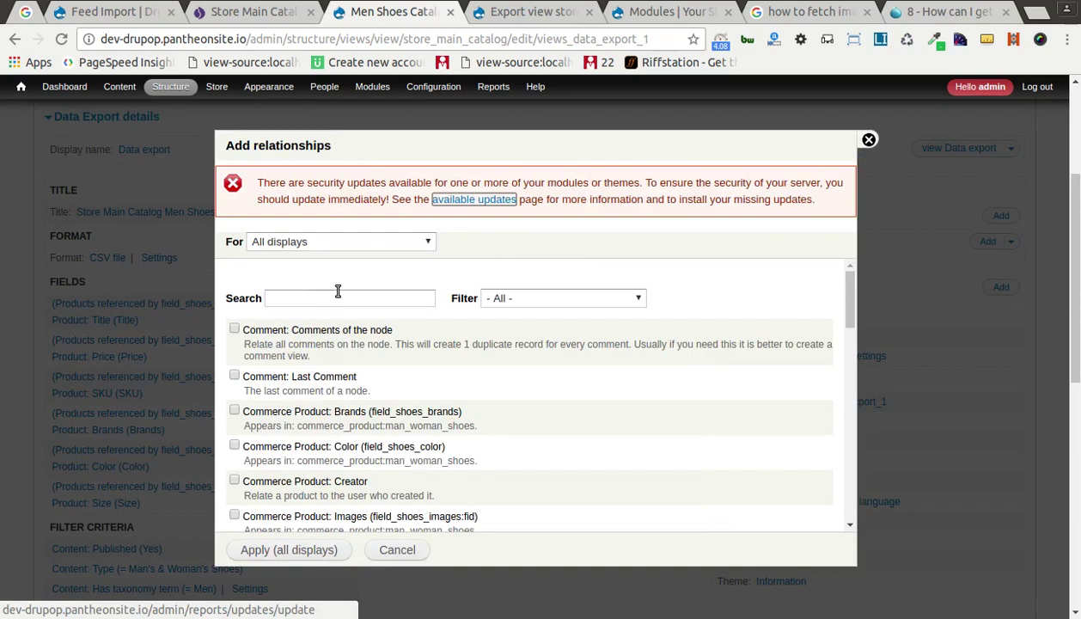
pyautogui.click(338, 297)
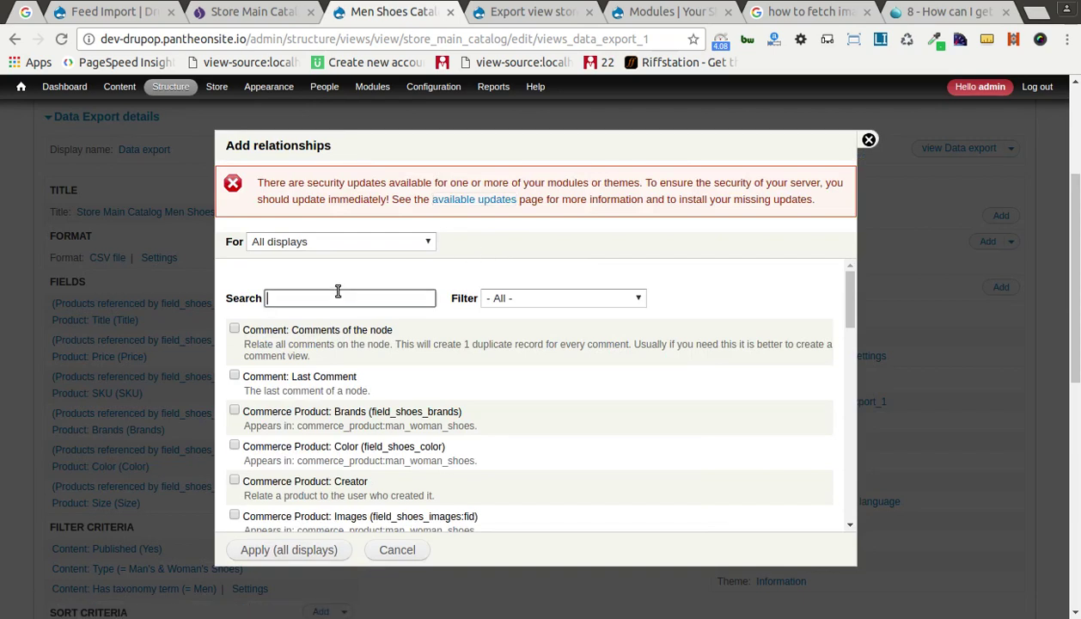
pyautogui.write('ima')
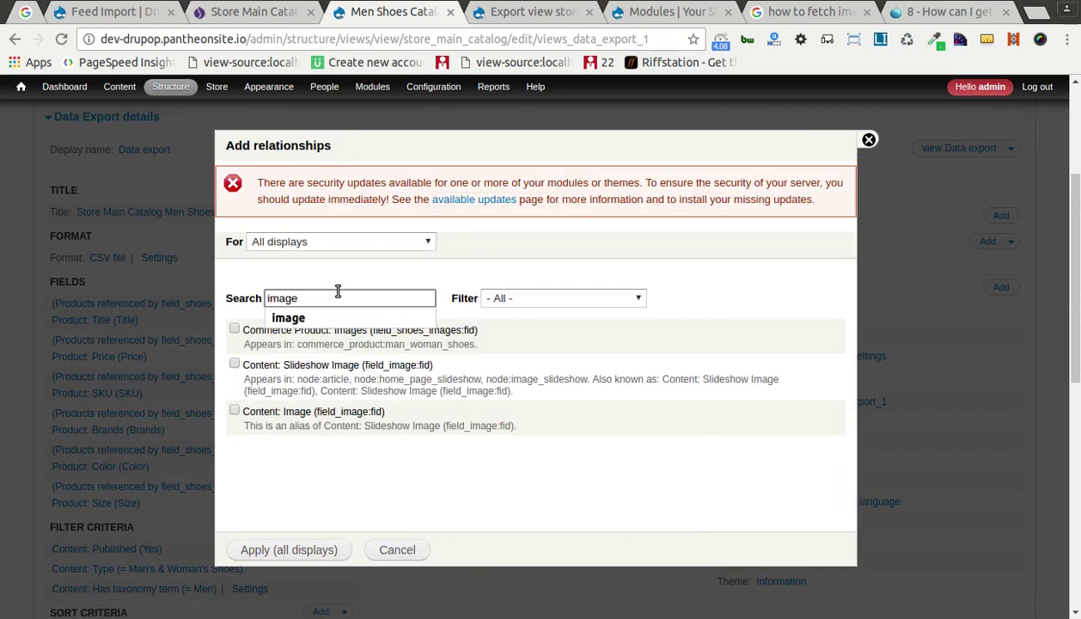
pyautogui.write('ge')
pyautogui.click(313, 442)
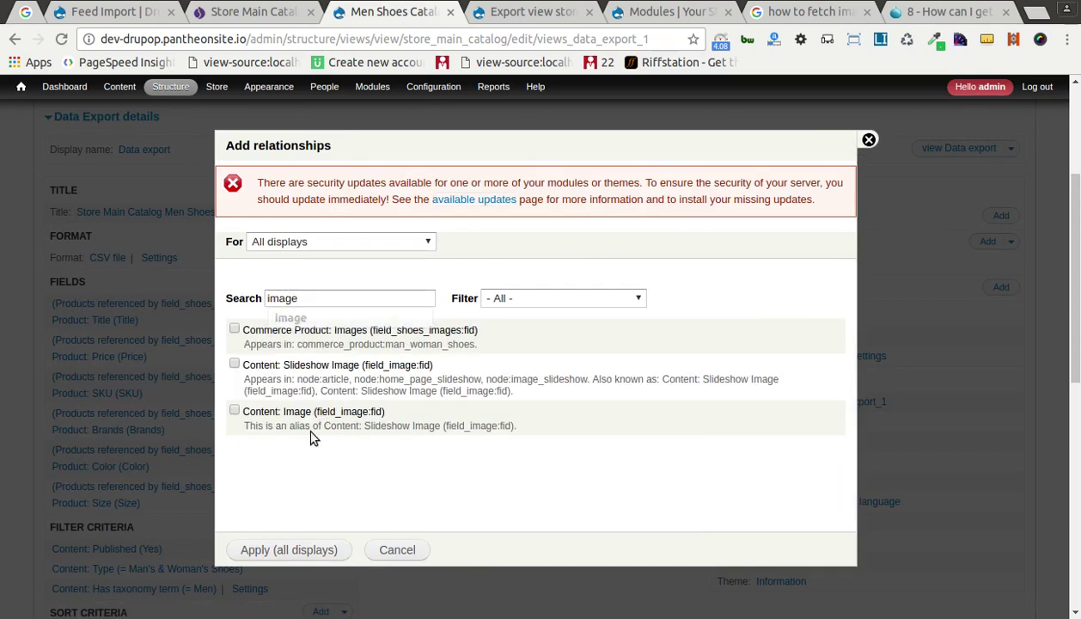
pyautogui.click(335, 333)
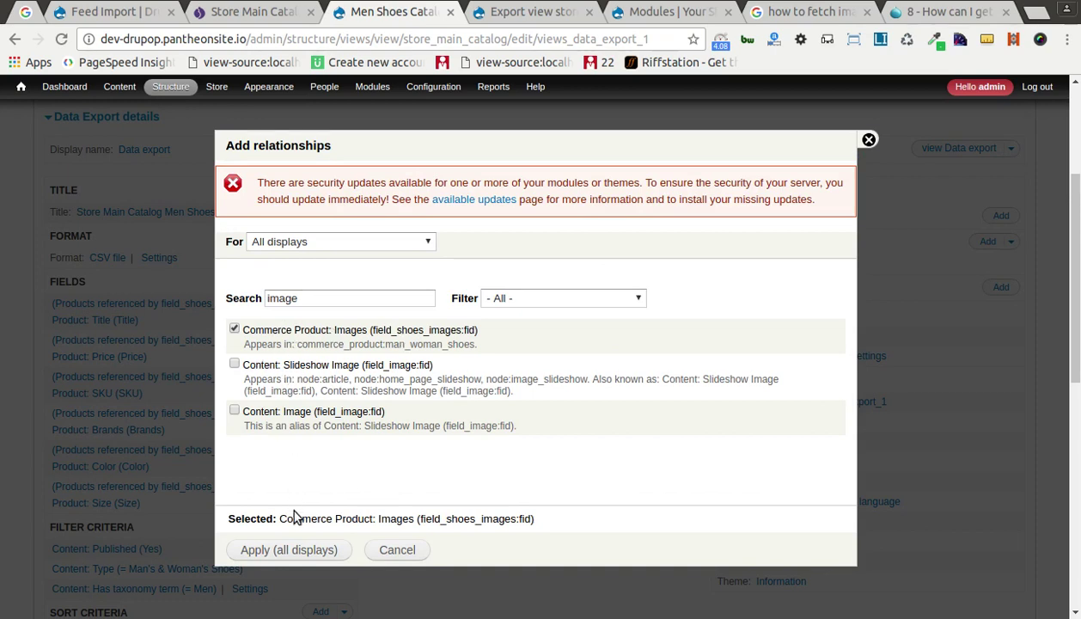
pyautogui.click(284, 546)
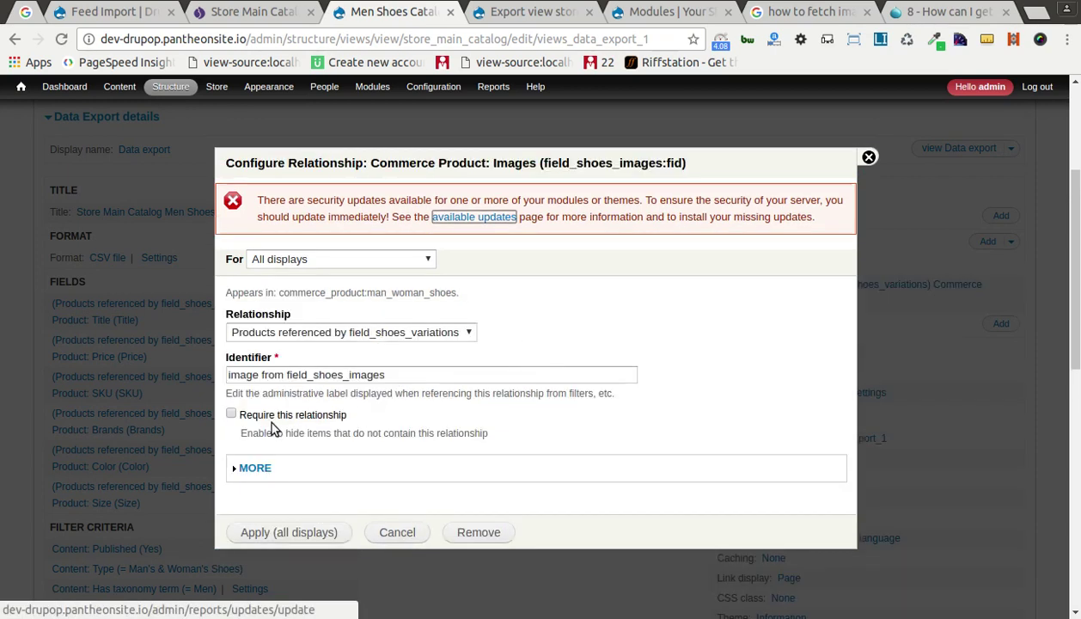
pyautogui.click(288, 532)
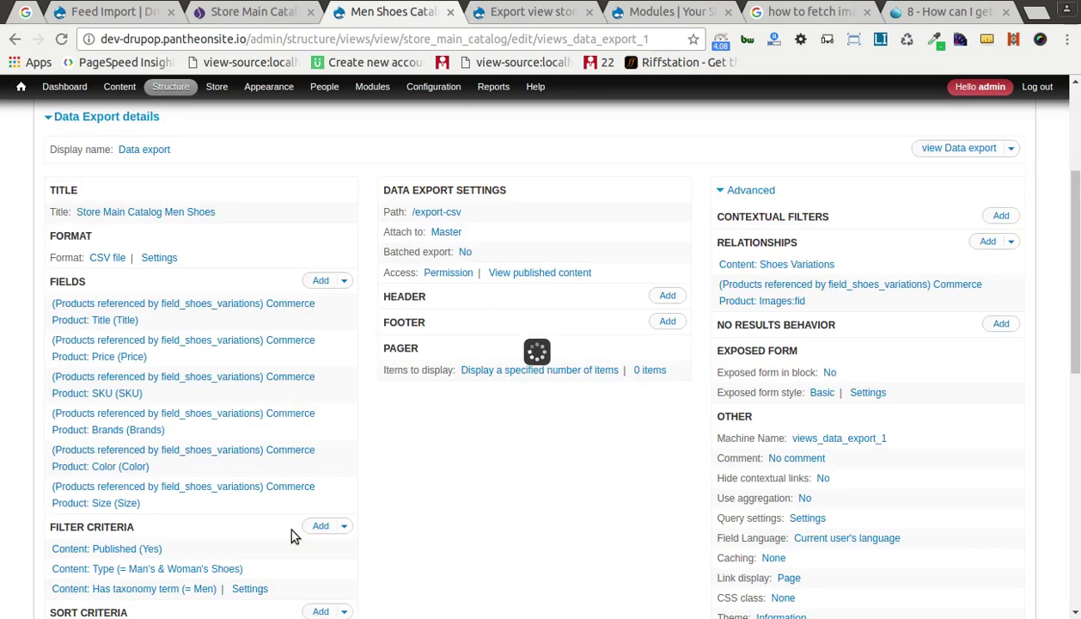
# Add the File: Path field for all displays, using the image from field_shoes_images relationship and the label Path
pyautogui.click(318, 286)
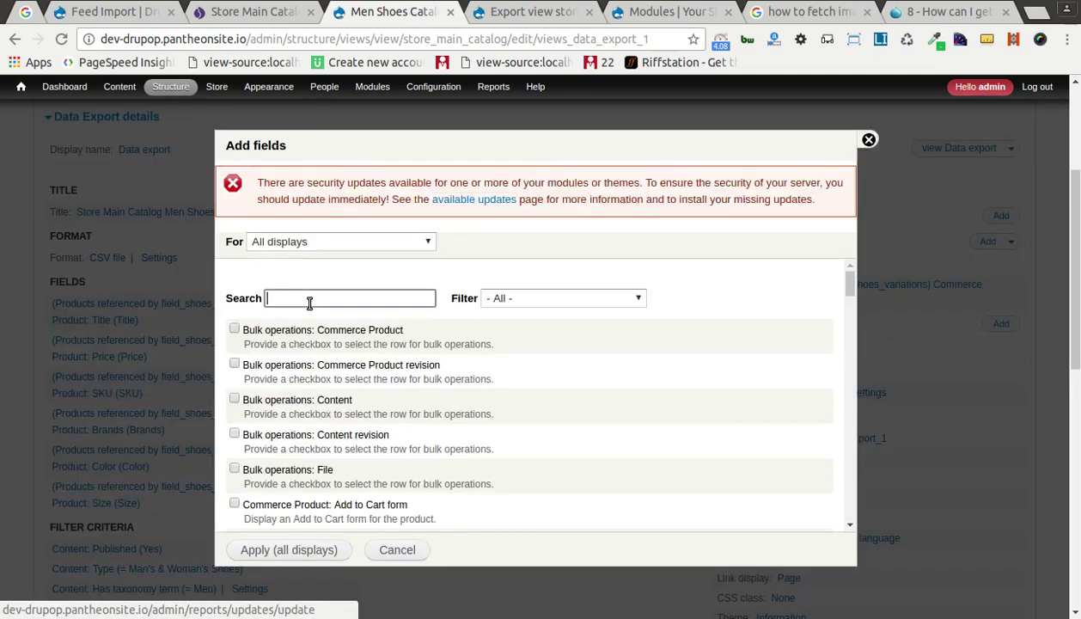
pyautogui.write('file')
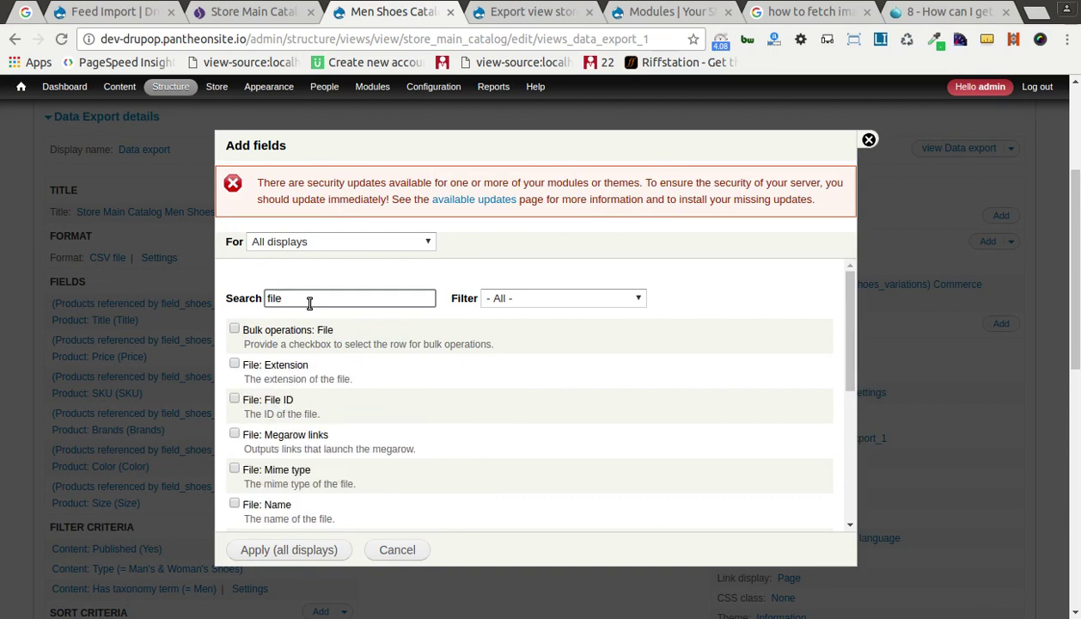
pyautogui.scroll(-5, 314, 376)
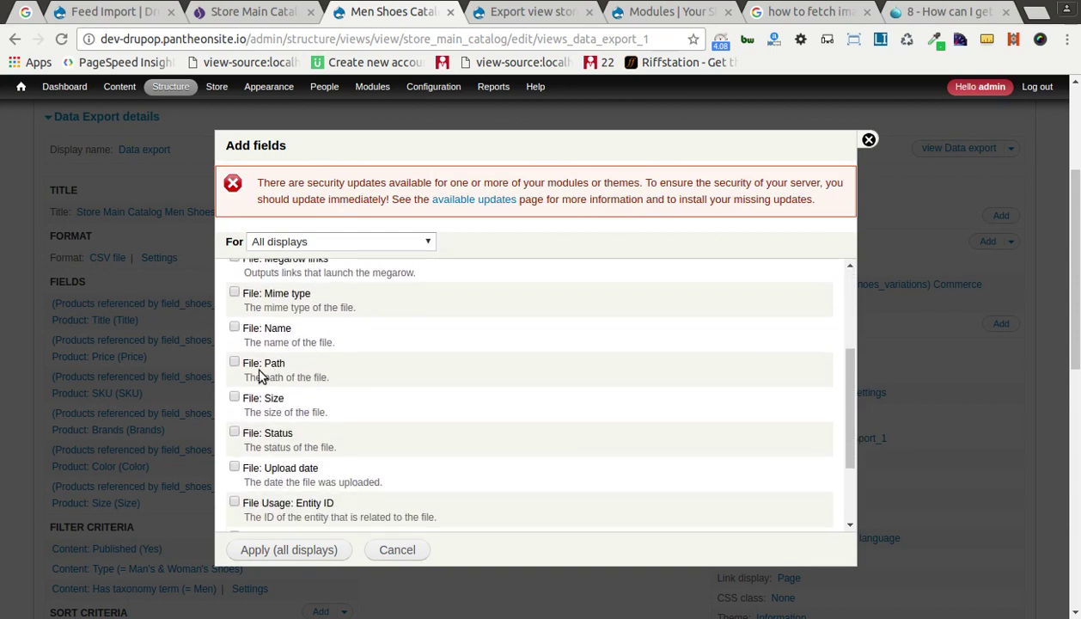
pyautogui.click(256, 372)
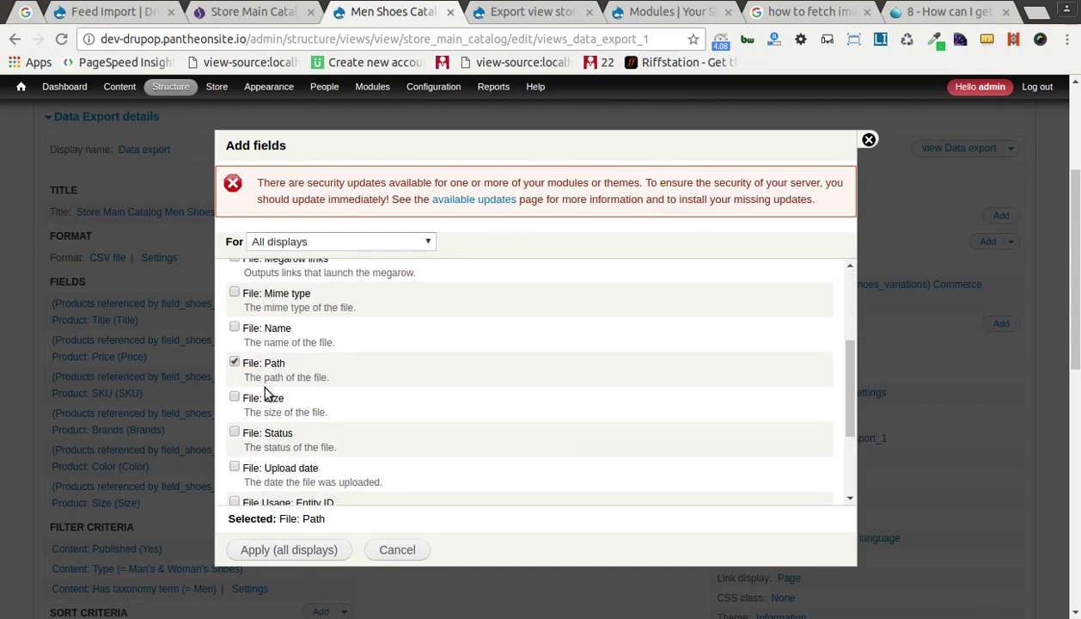
pyautogui.click(264, 549)
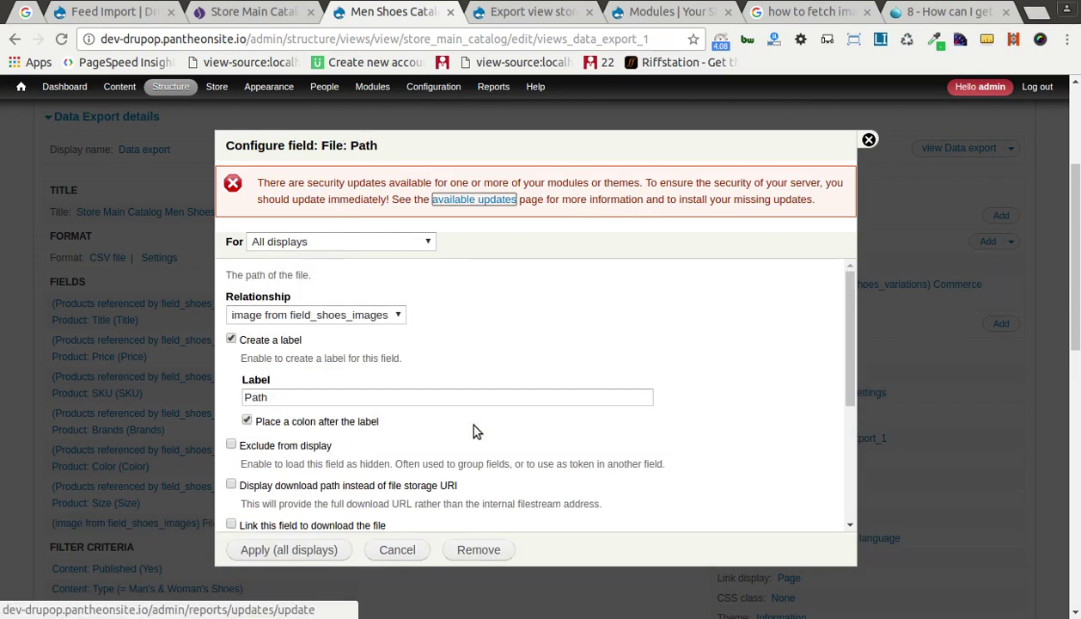
pyautogui.scroll(-3, 253, 476)
pyautogui.click(270, 553)
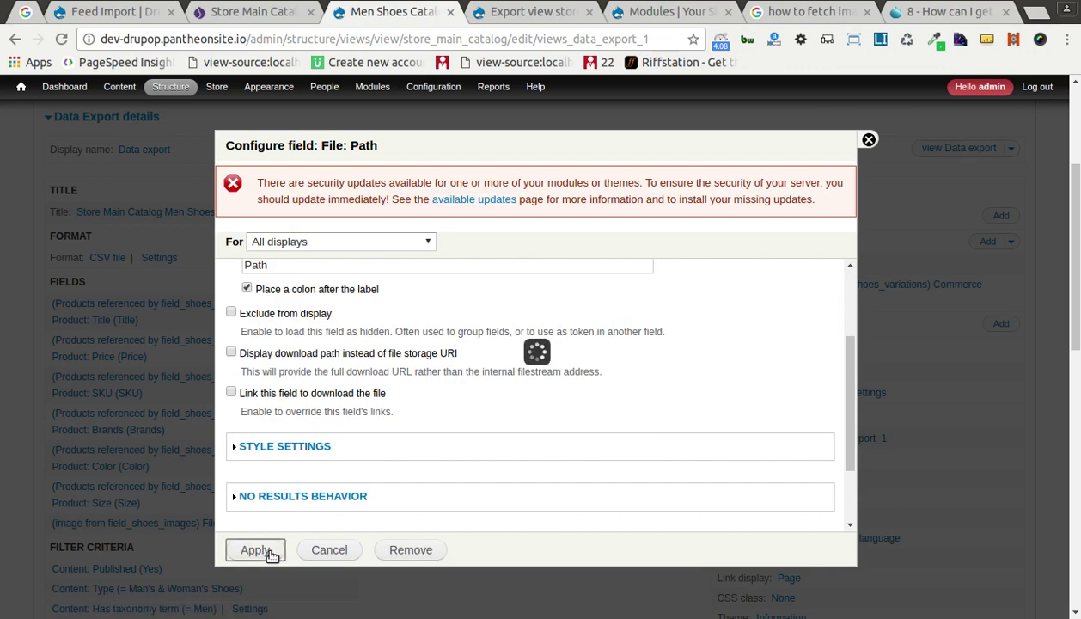
# Examine the image paths in the export preview and check the relationship setting of the File: Path field
pyautogui.scroll(-10, 267, 541)
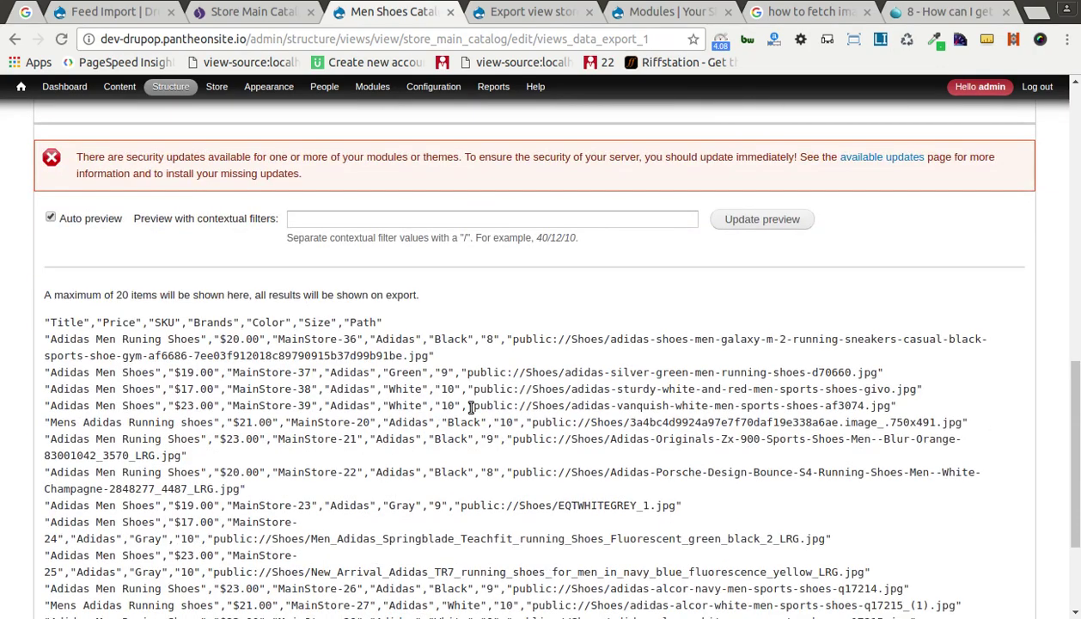
pyautogui.moveTo(410, 378); pyautogui.dragTo(631, 429)
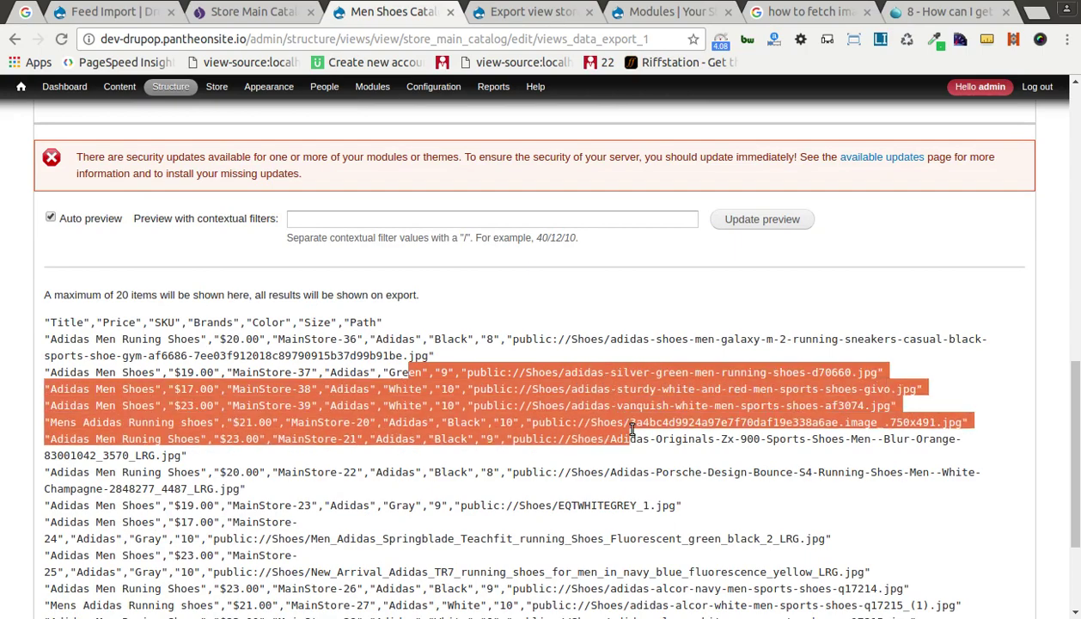
pyautogui.click(574, 339)
pyautogui.scroll(-4, 574, 387)
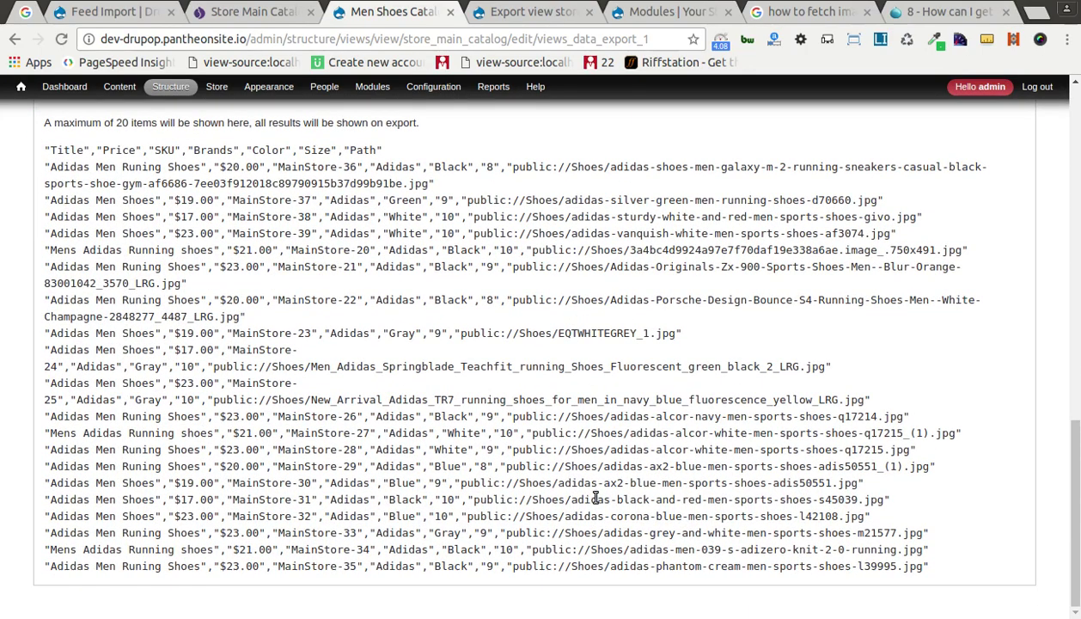
pyautogui.scroll(10, 236, 415)
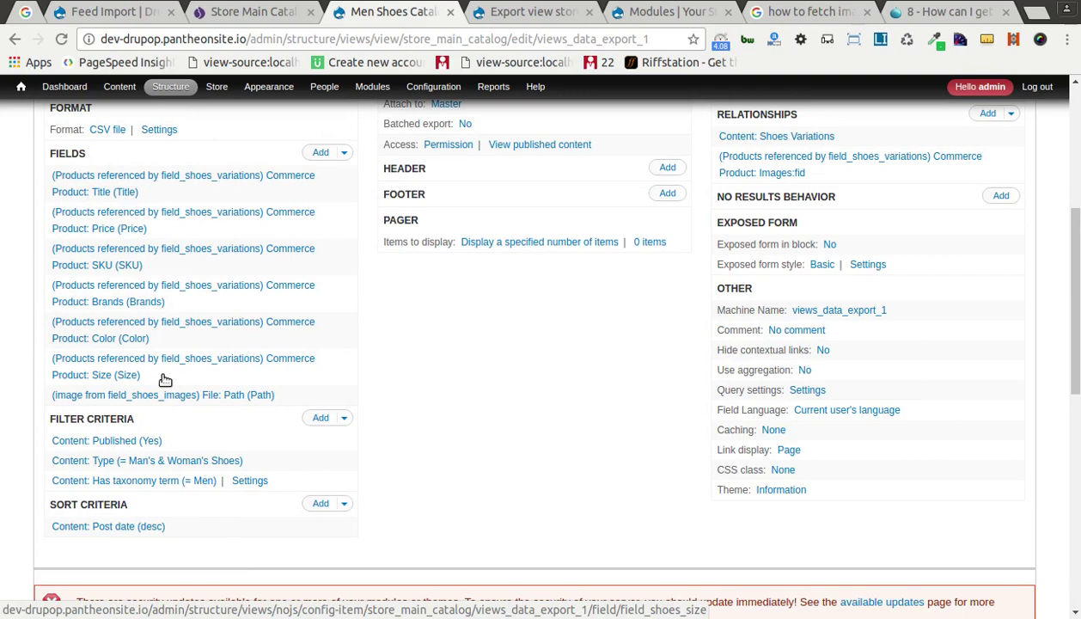
pyautogui.click(154, 395)
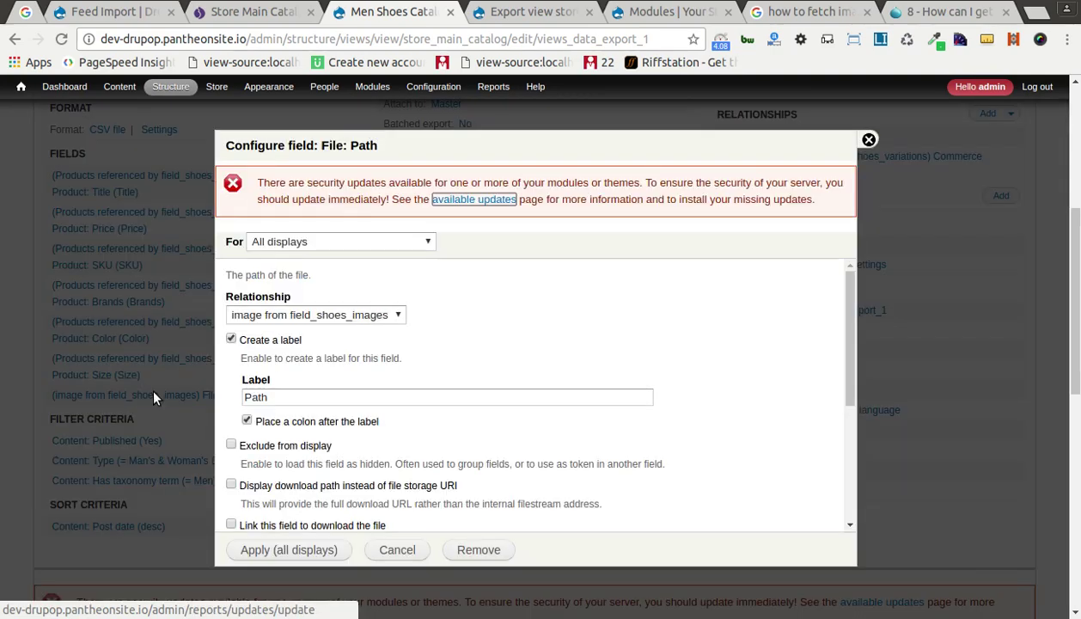
pyautogui.click(314, 314)
pyautogui.click(309, 331)
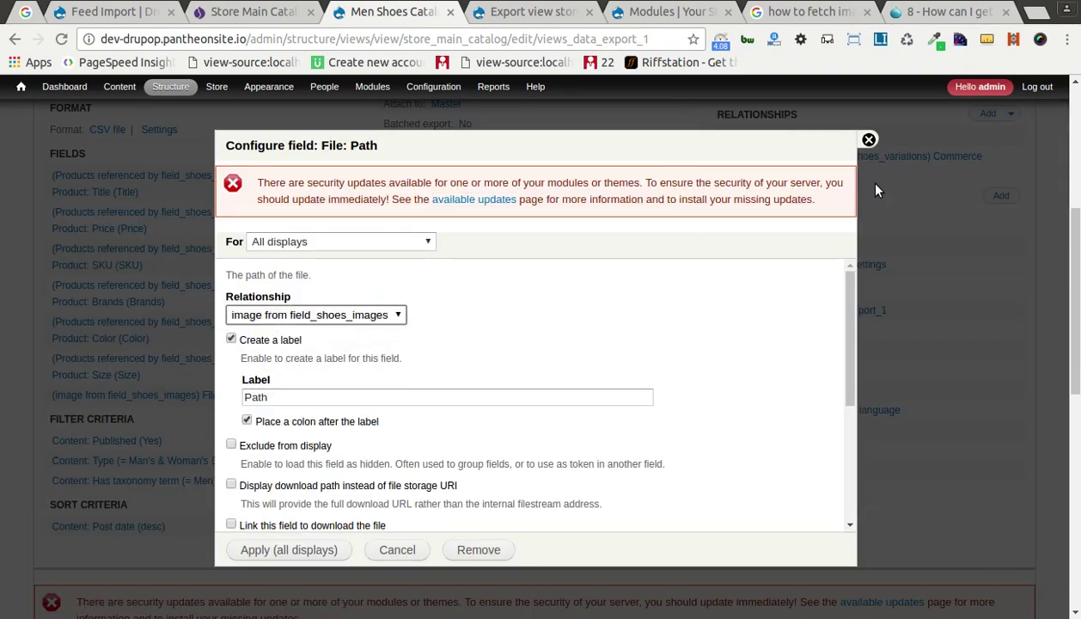
pyautogui.click(869, 140)
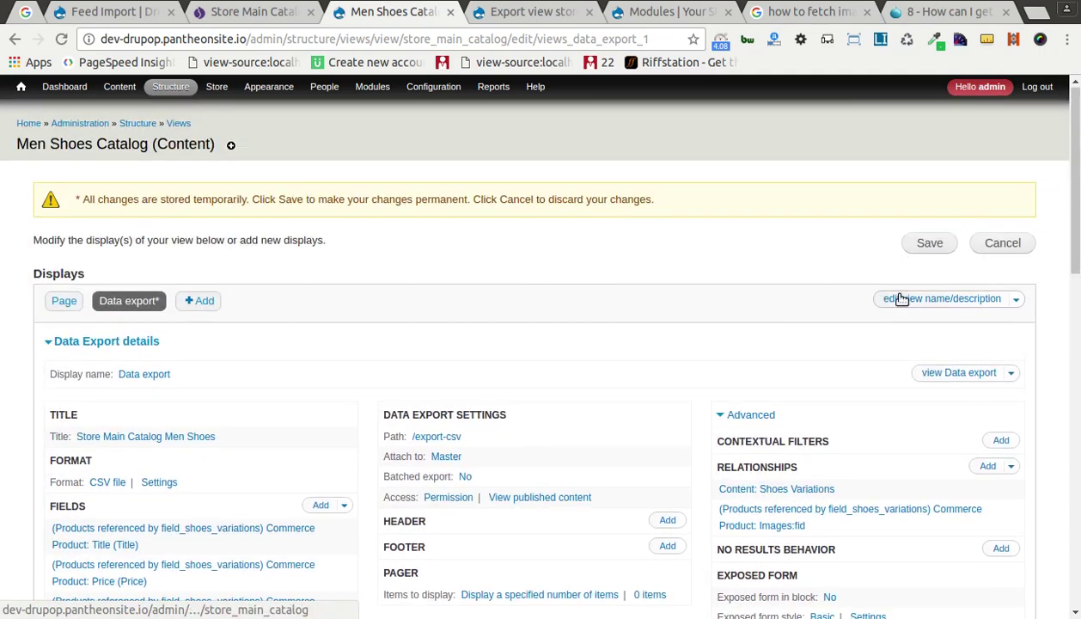
# Save the Men Shoes Catalog view and download its data export
pyautogui.click(927, 247)
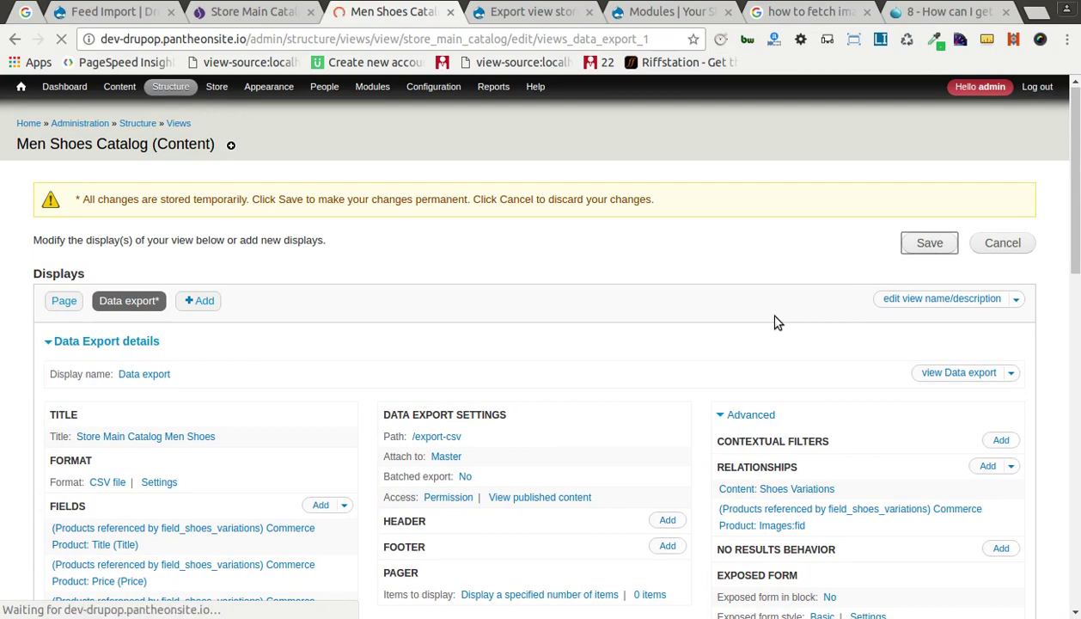
pyautogui.scroll(-4, 776, 321)
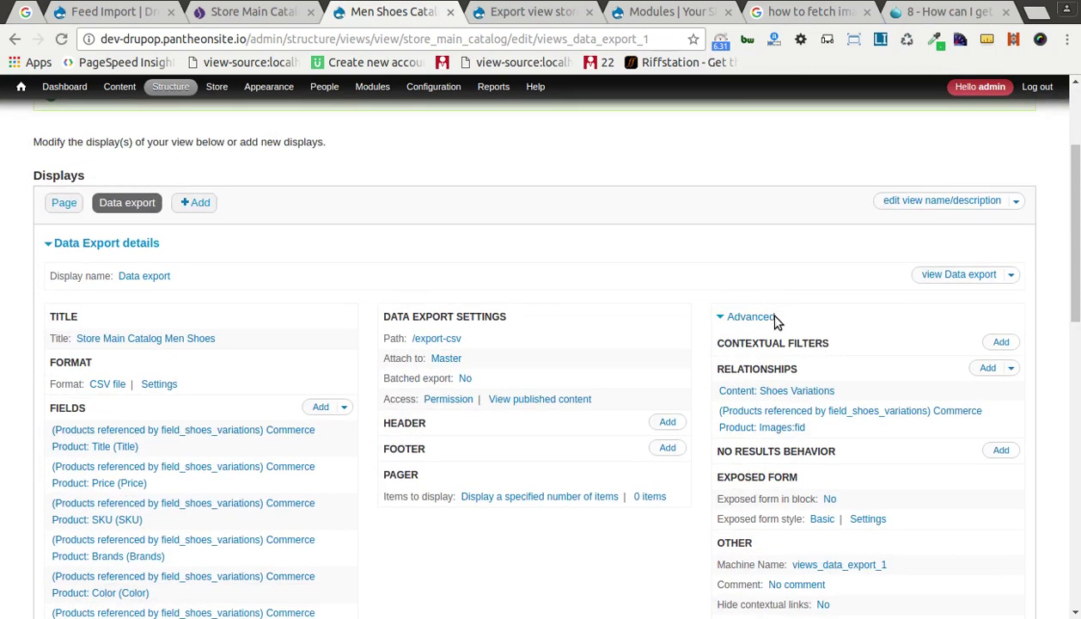
pyautogui.click(952, 274)
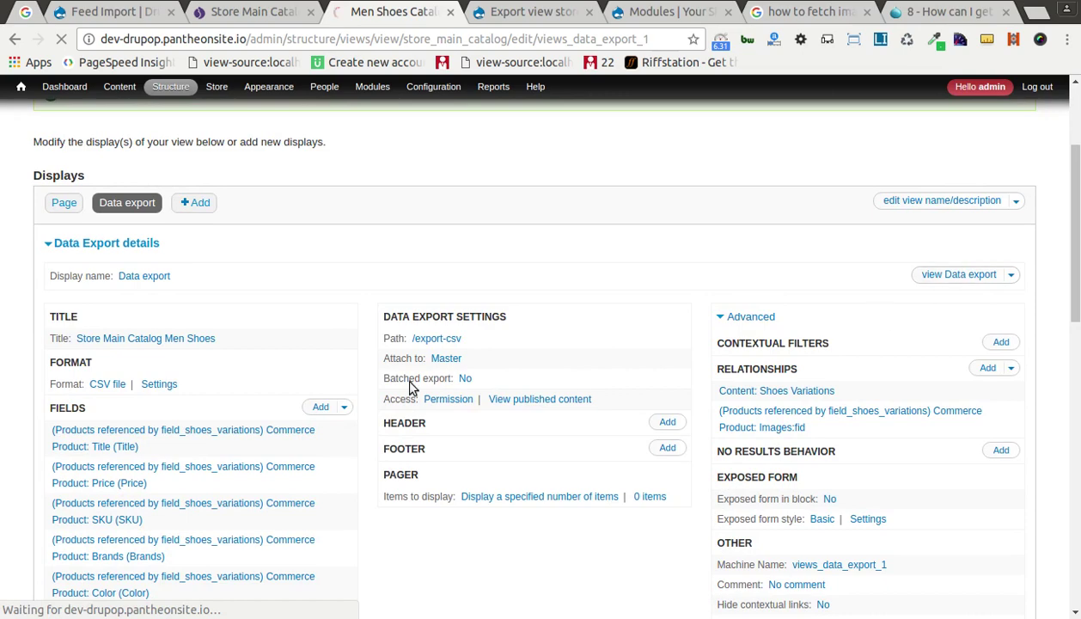
# Show the downloaded export-csv file in its folder and rename it export-csv.csv
pyautogui.rightClick(51, 604)
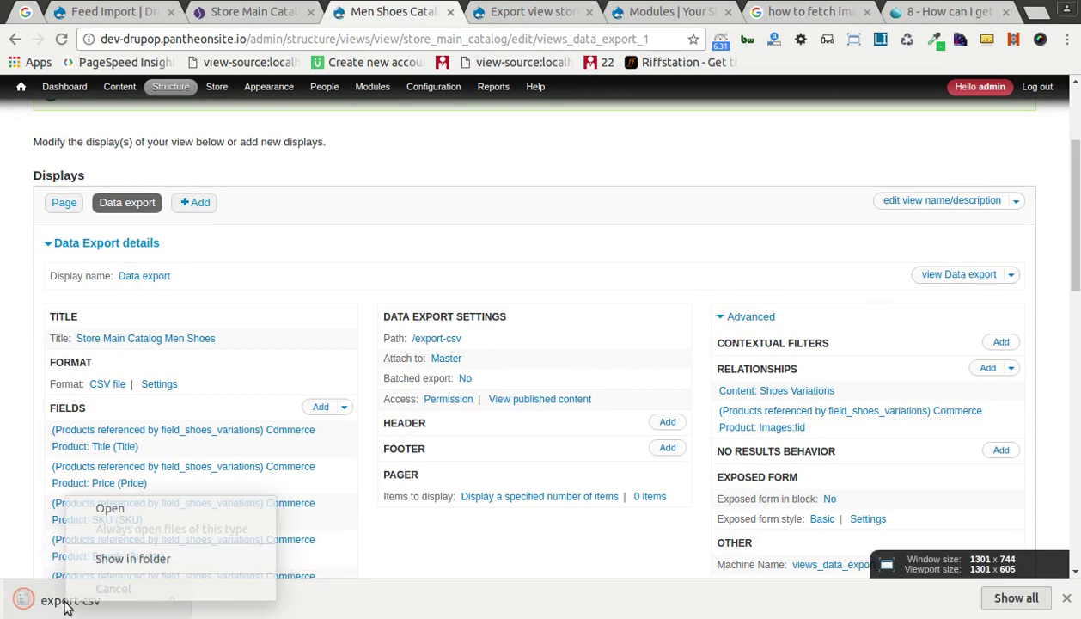
pyautogui.click(114, 556)
pyautogui.moveTo(21, 86)
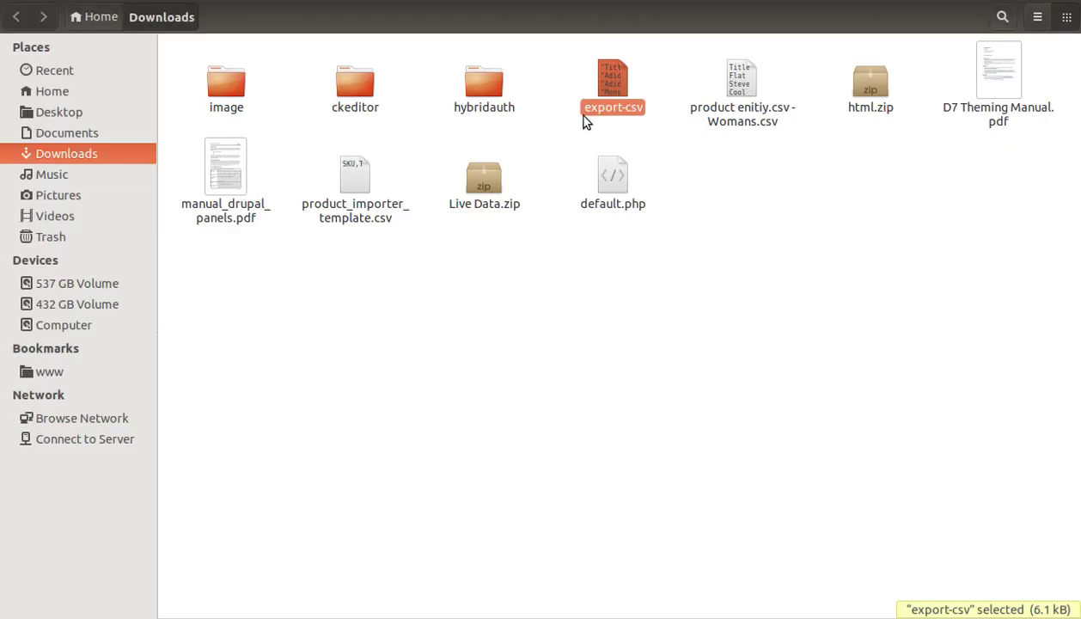
pyautogui.rightClick(616, 104)
pyautogui.press('Escape')
pyautogui.press('F2')
pyautogui.press('End')
pyautogui.write('.csv')
pyautogui.click(736, 184)
pyautogui.rightClick(644, 118)
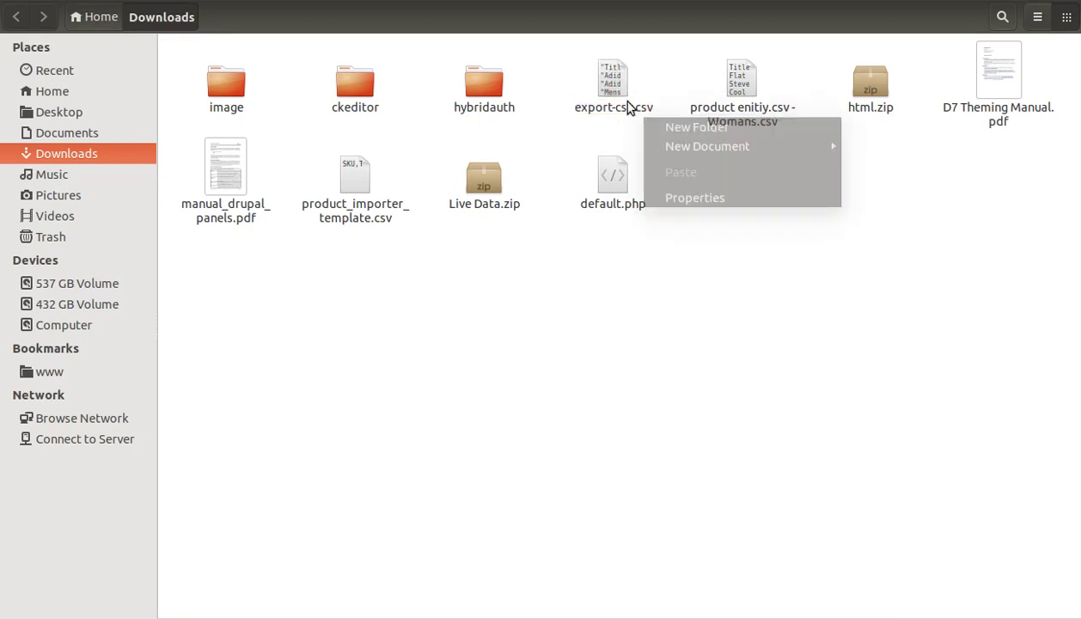
# Open export-csv.csv in LibreOffice Calc, check which columns the export contains, and close the spreadsheet
pyautogui.click(606, 91)
pyautogui.rightClick(620, 100)
pyautogui.click(678, 104)
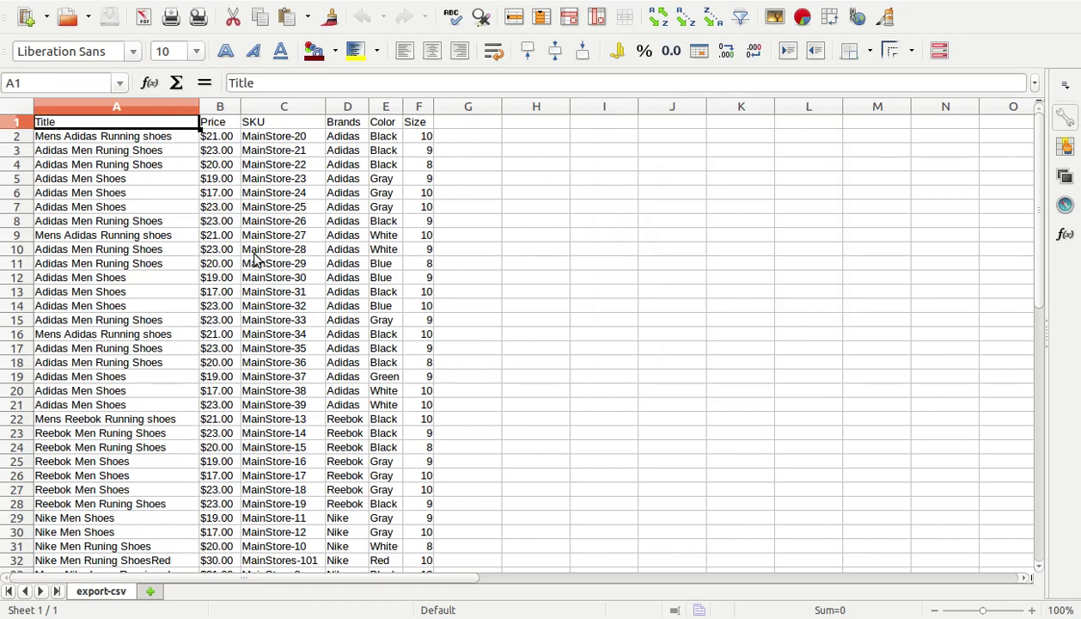
pyautogui.scroll(-12, 258, 258)
pyautogui.scroll(12, 262, 262)
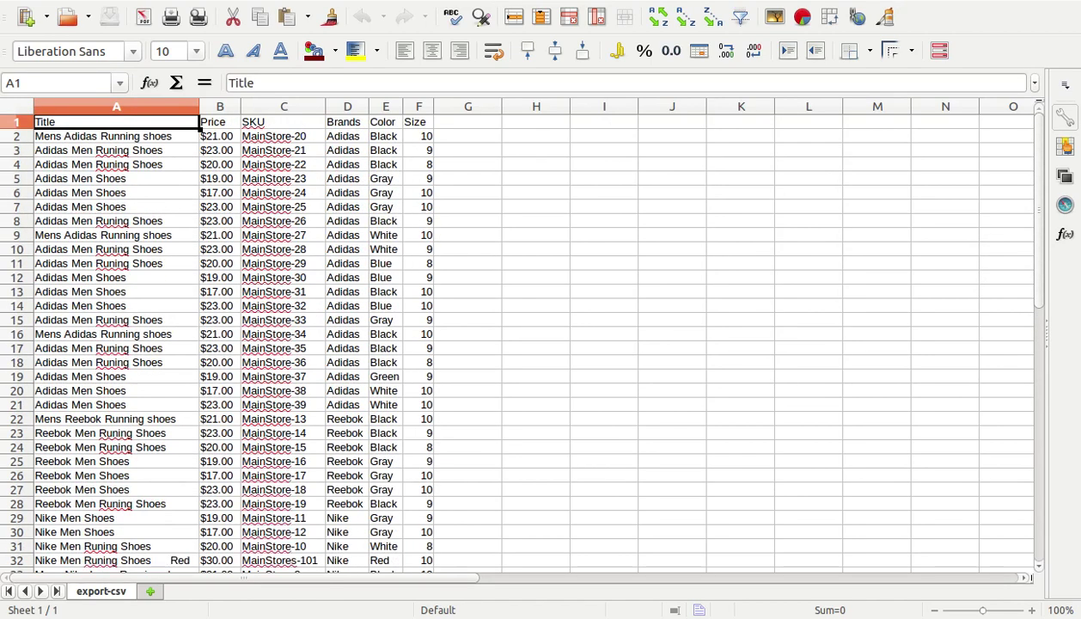
pyautogui.hotkey('ctrl', 'q')
# Switch back to the browser, reload the Men Shoes Catalog view editor and review the data export's fields
pyautogui.hotkey('alt', 'Tab')
pyautogui.scroll(-10, 531, 359)
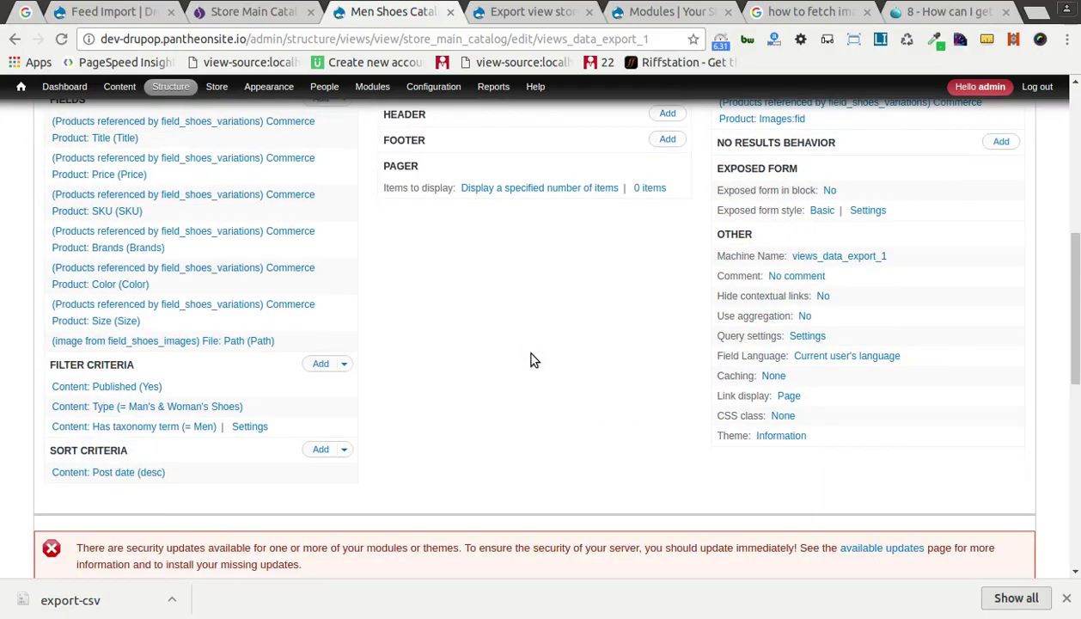
pyautogui.scroll(10, 531, 359)
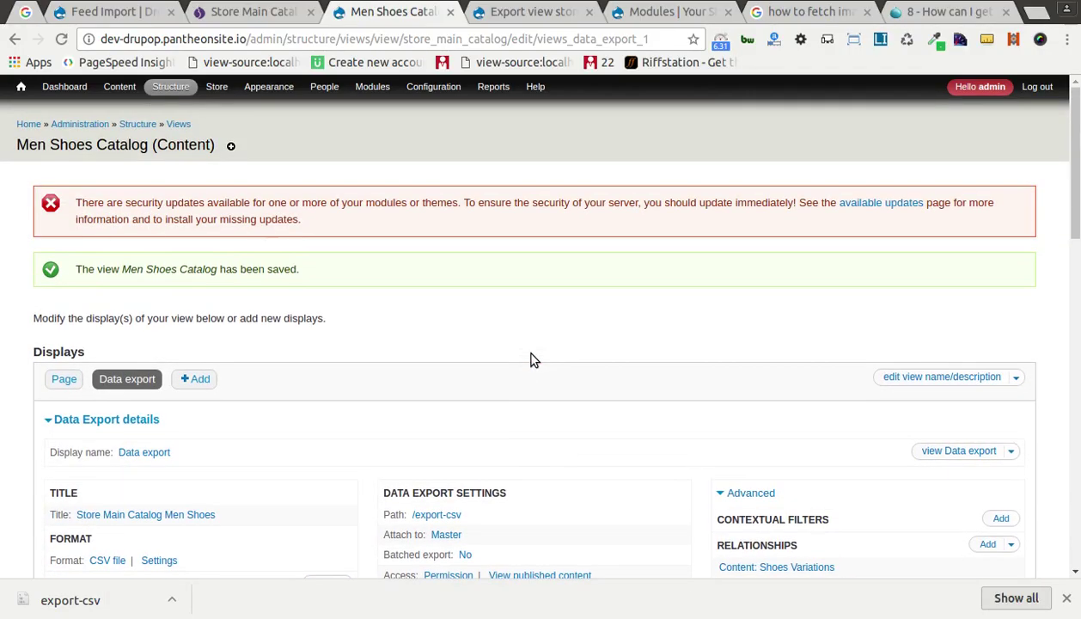
pyautogui.press('F5')
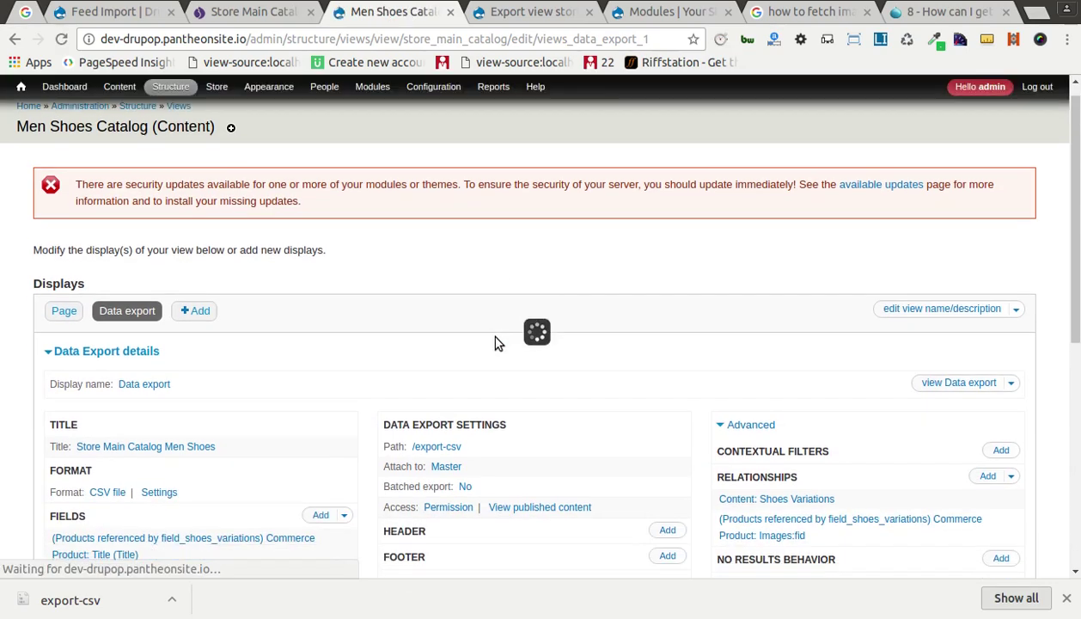
pyautogui.scroll(-4, 498, 343)
pyautogui.scroll(-2, 499, 343)
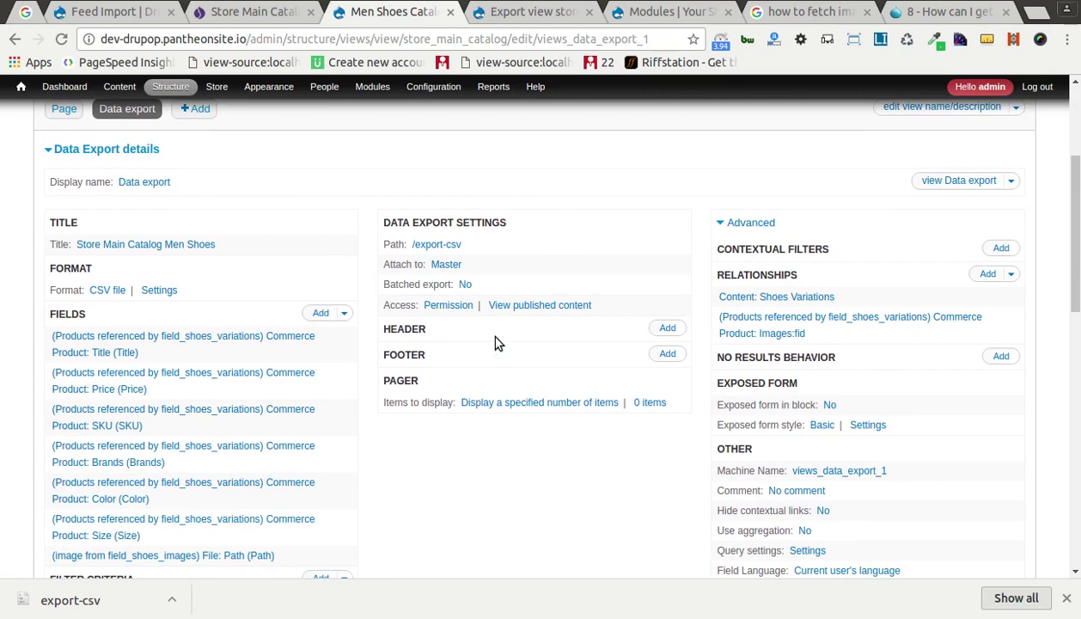
pyautogui.scroll(1, 498, 343)
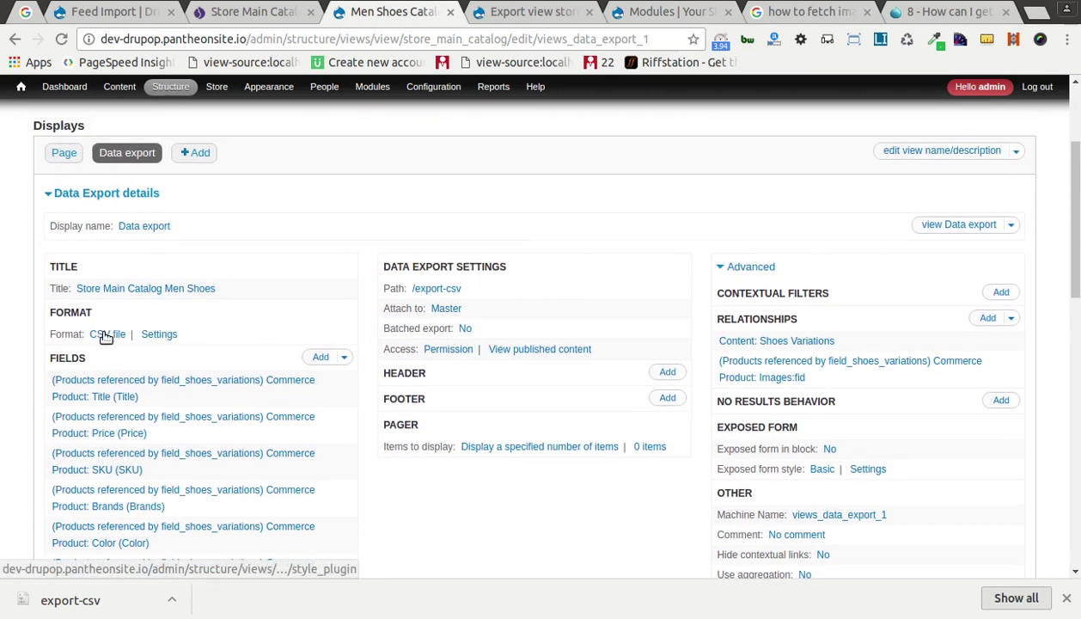
# Review the CSV file format's style options for the data export without changing them
pyautogui.click(156, 338)
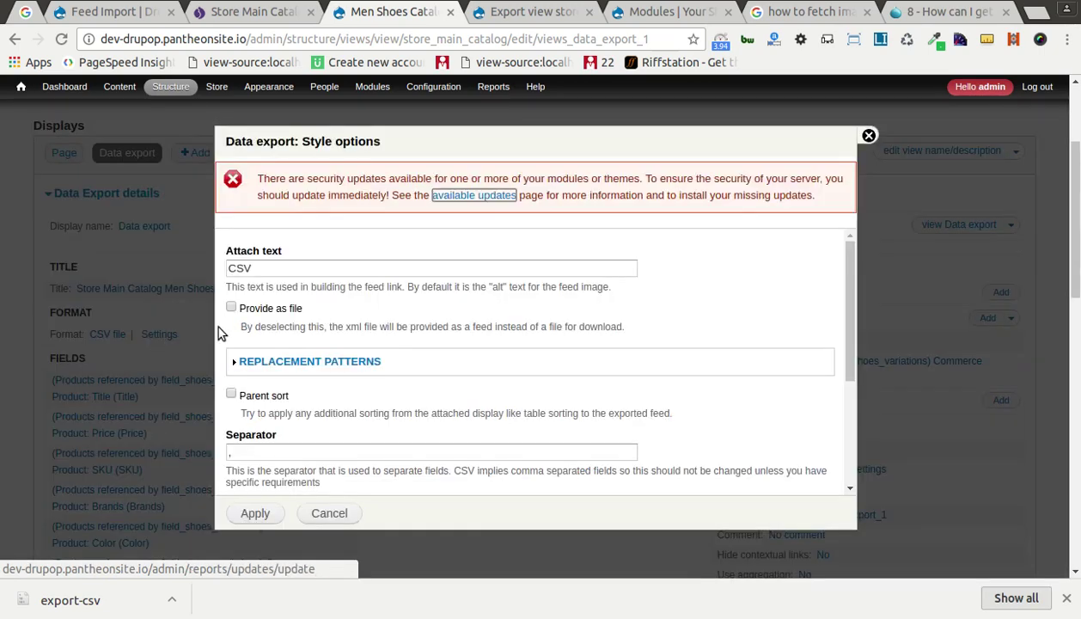
pyautogui.scroll(-5, 343, 321)
pyautogui.scroll(8, 343, 327)
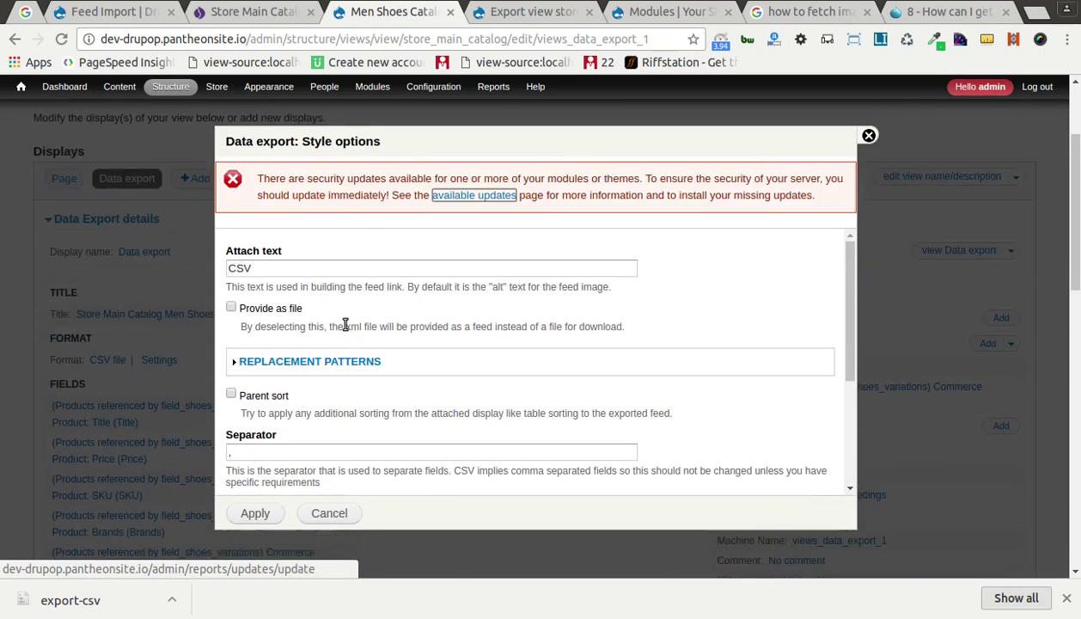
pyautogui.click(869, 136)
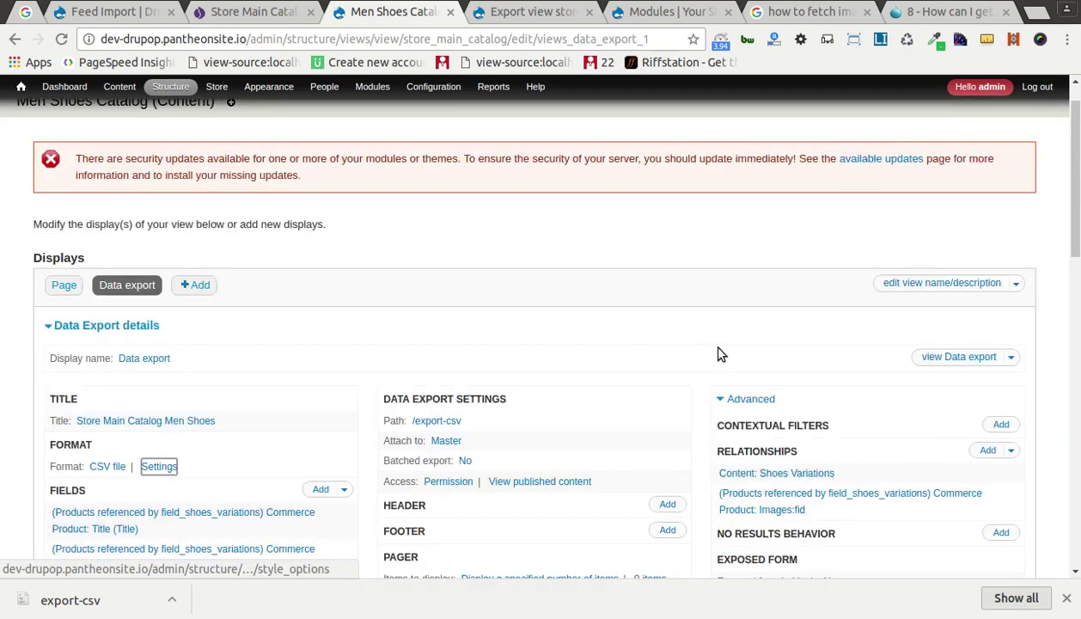
# Apply the data export path export-csv again and save the Men Shoes Catalog view
pyautogui.click(446, 420)
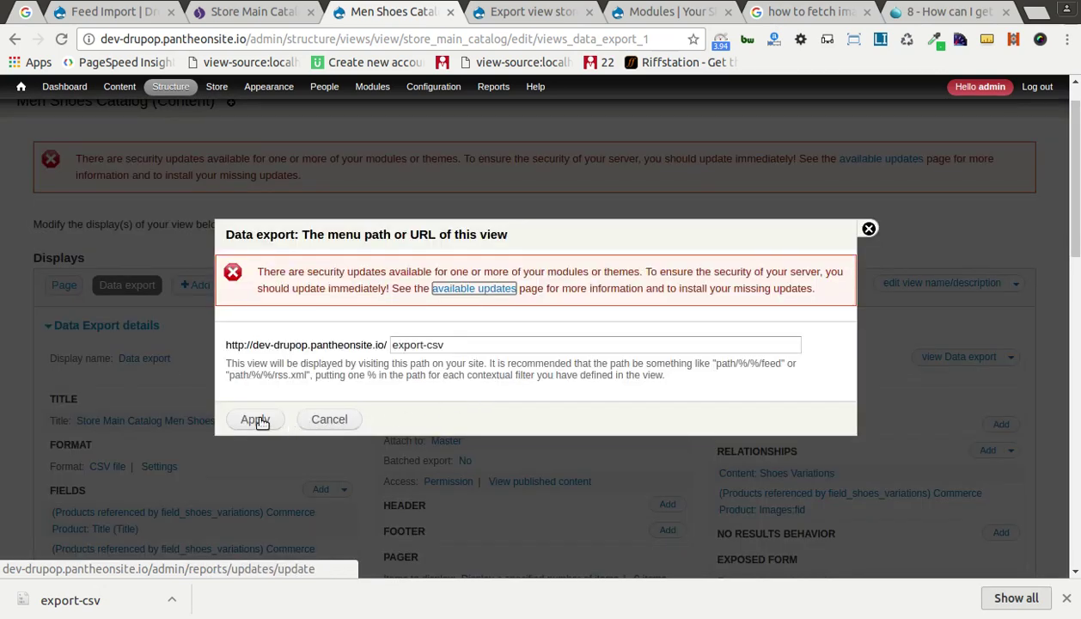
pyautogui.click(256, 419)
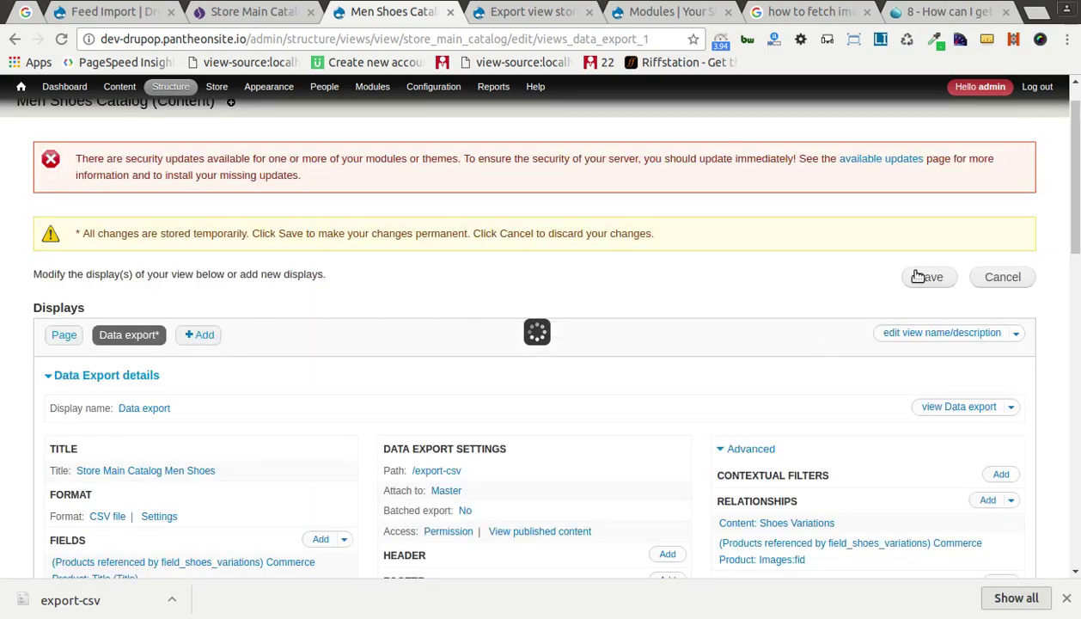
pyautogui.click(930, 277)
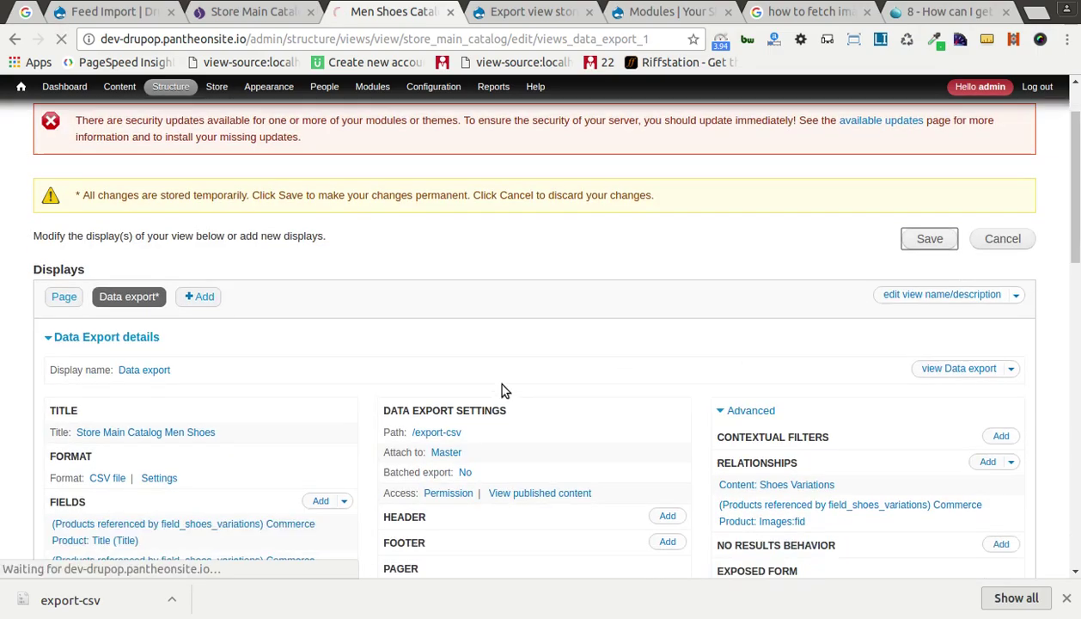
pyautogui.scroll(-8, 502, 389)
pyautogui.scroll(-3, 504, 391)
pyautogui.scroll(3, 504, 391)
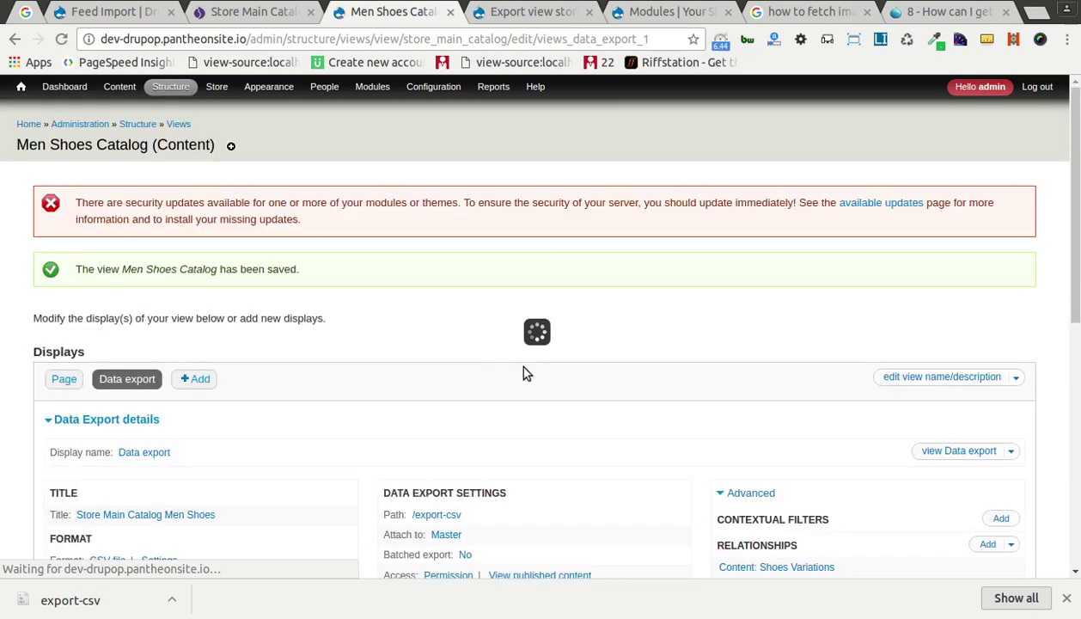
pyautogui.scroll(-3, 515, 361)
pyautogui.scroll(2, 138, 366)
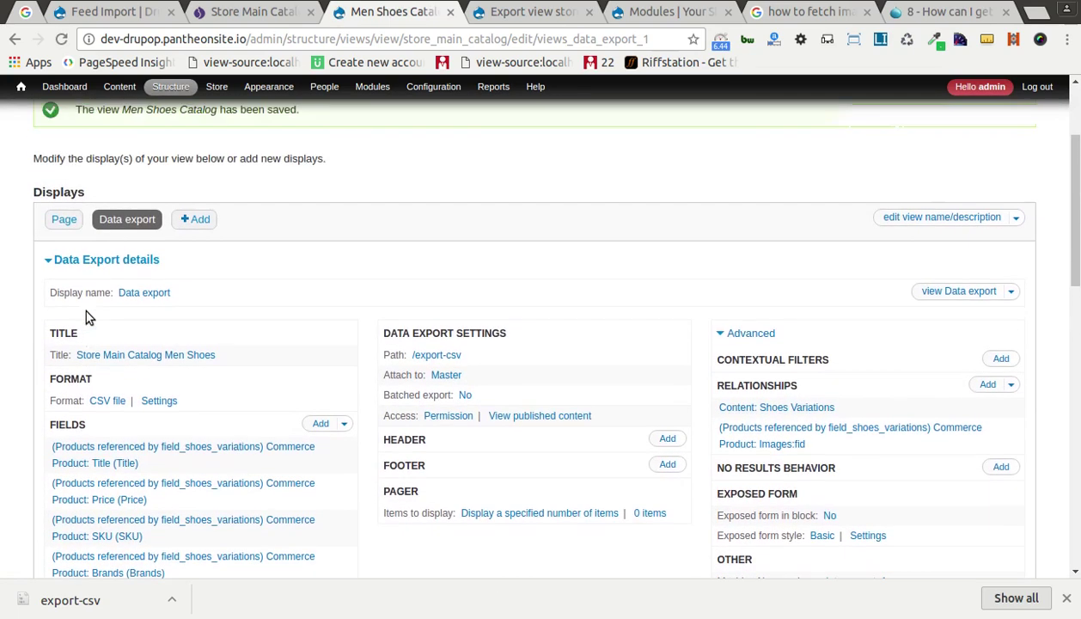
# Examine the Page display's fields, relationships and content preview in the Men Shoes Catalog view
pyautogui.click(69, 249)
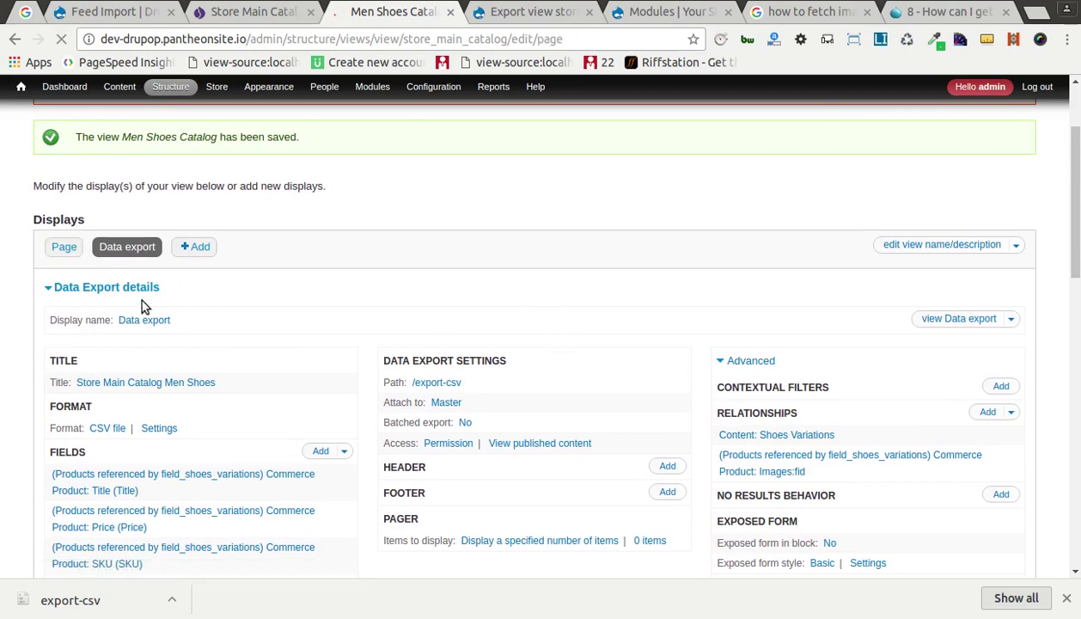
pyautogui.scroll(-4, 501, 421)
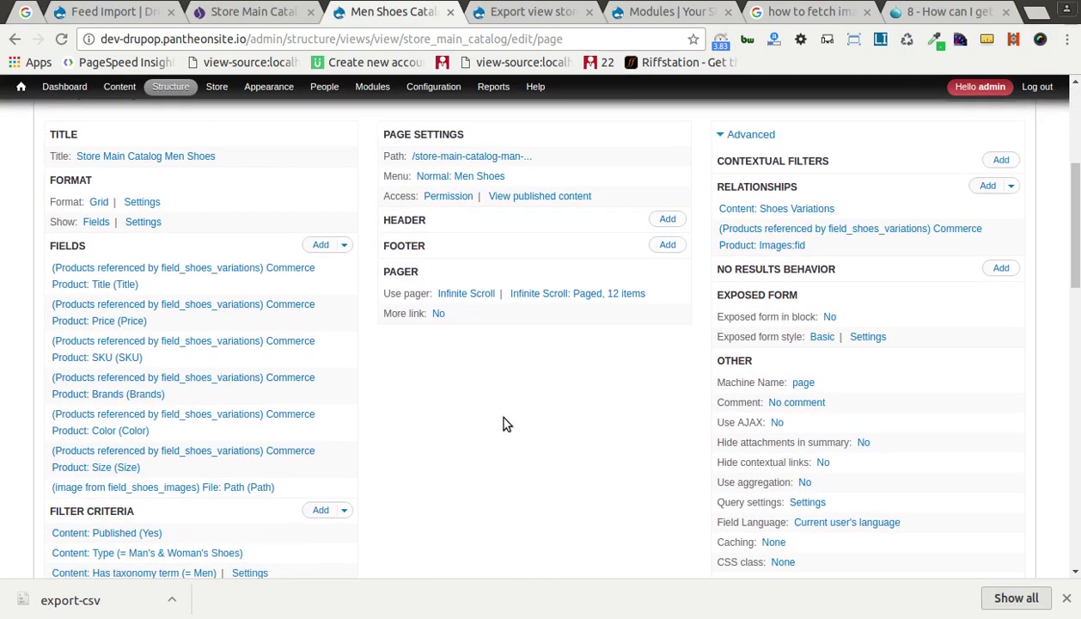
pyautogui.scroll(-1, 515, 395)
pyautogui.scroll(-1, 524, 361)
pyautogui.scroll(-8, 496, 379)
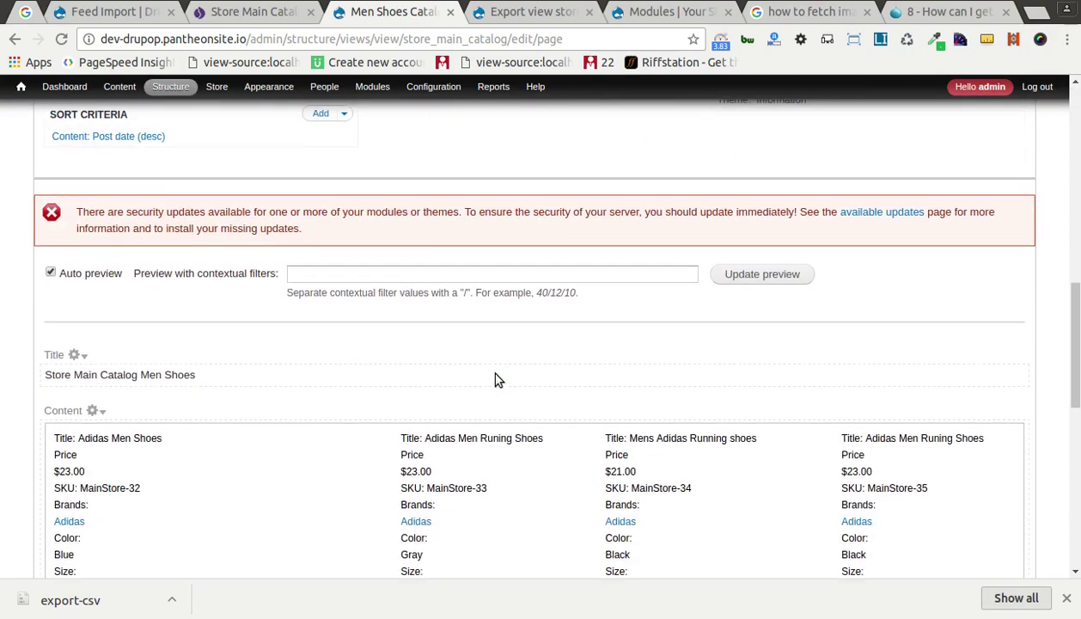
pyautogui.scroll(8, 497, 379)
pyautogui.scroll(1, 497, 379)
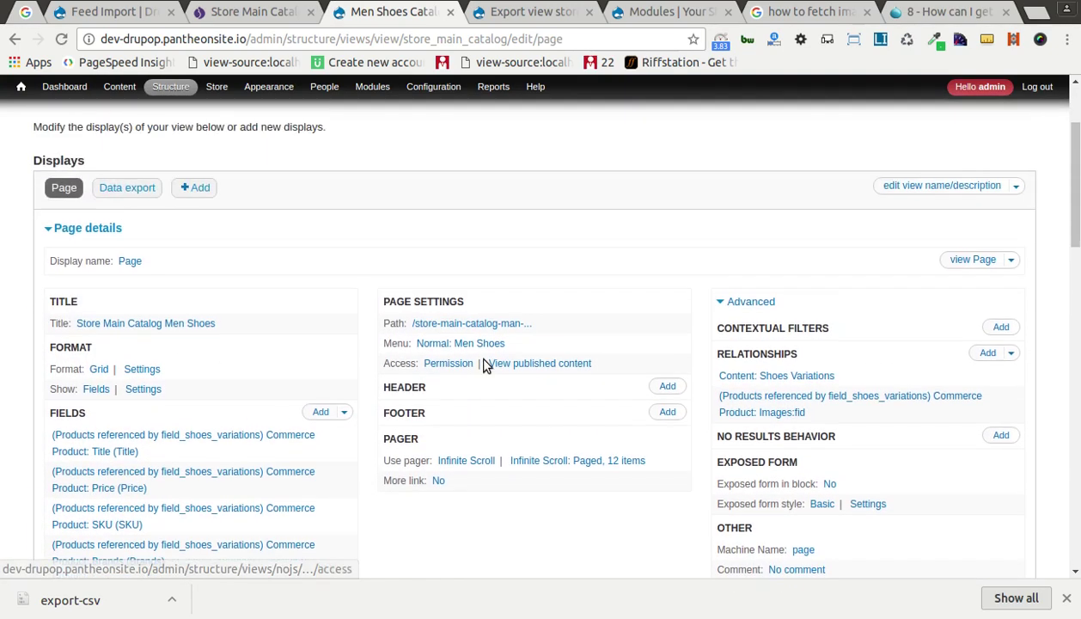
pyautogui.scroll(2, 485, 365)
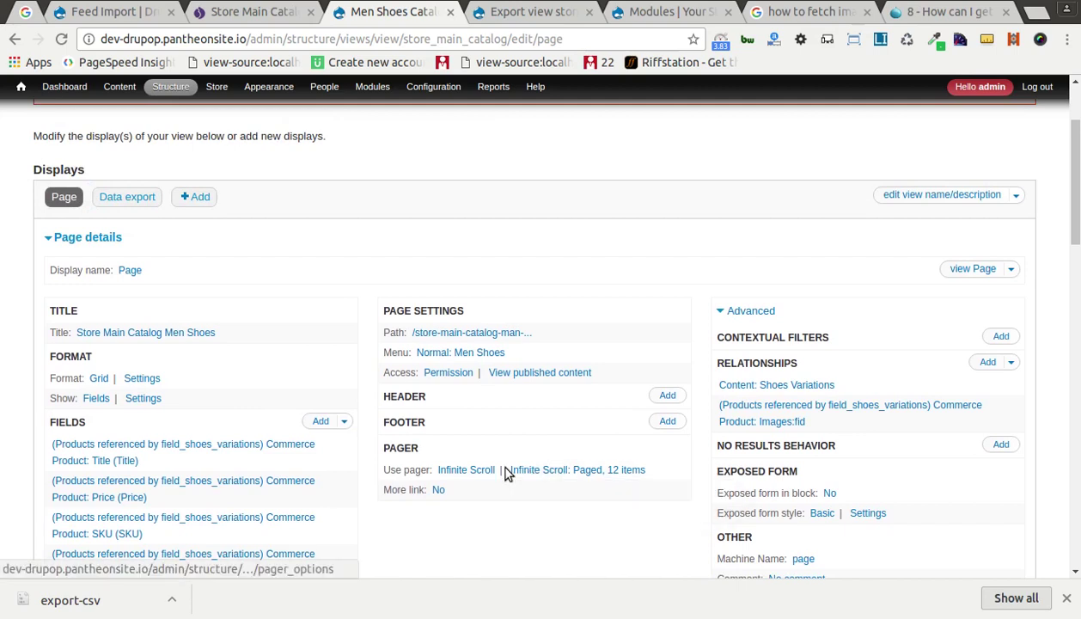
# Return to the Data export display, download the export again and show the file in its folder
pyautogui.click(126, 196)
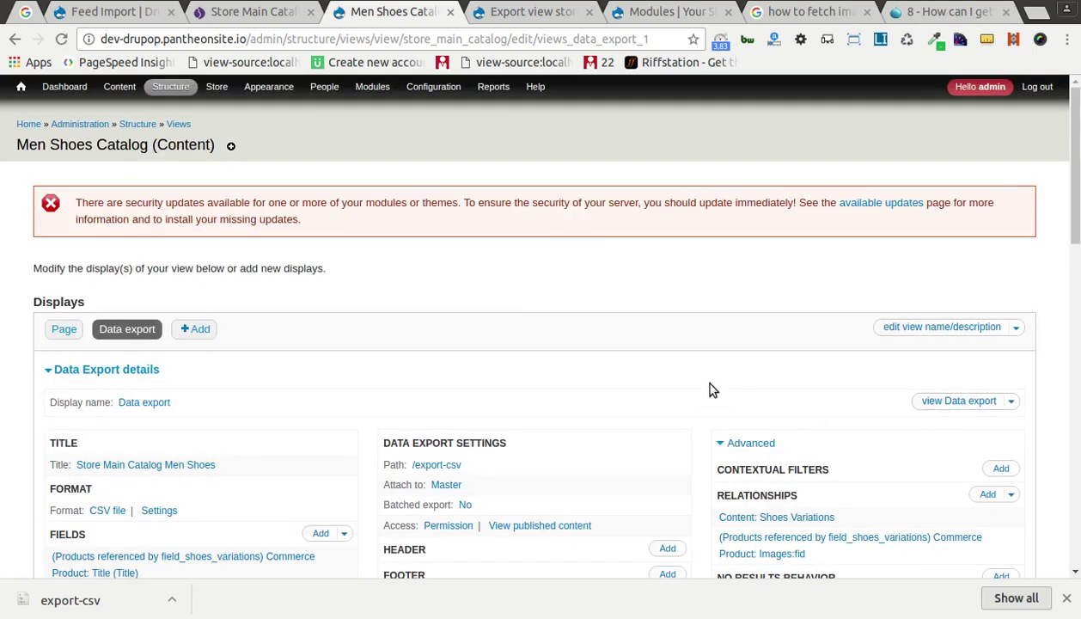
pyautogui.click(958, 401)
pyautogui.rightClick(74, 593)
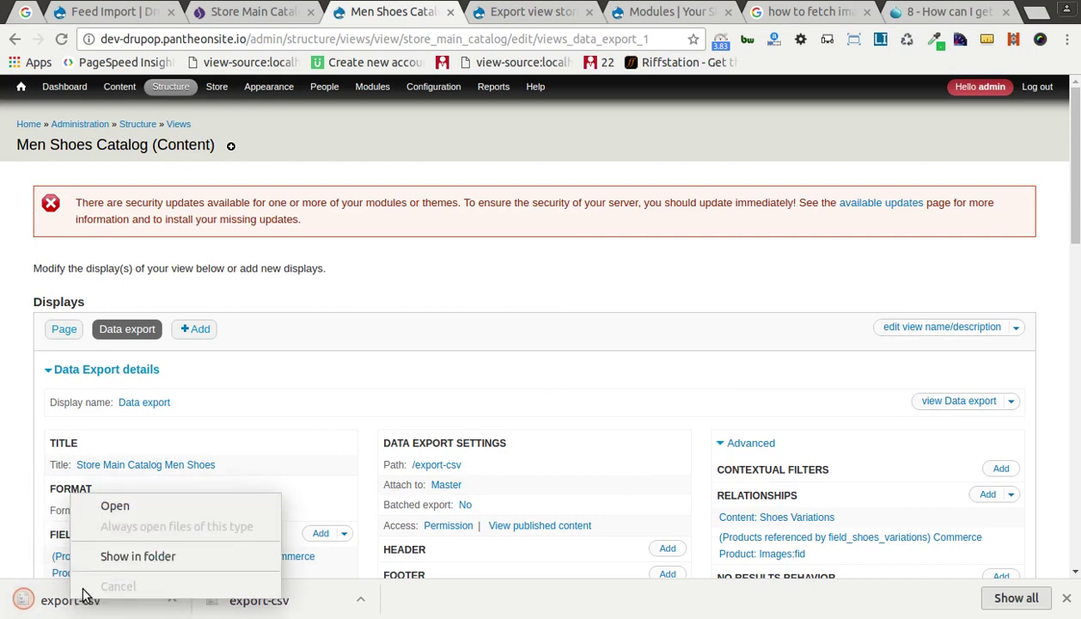
pyautogui.click(116, 565)
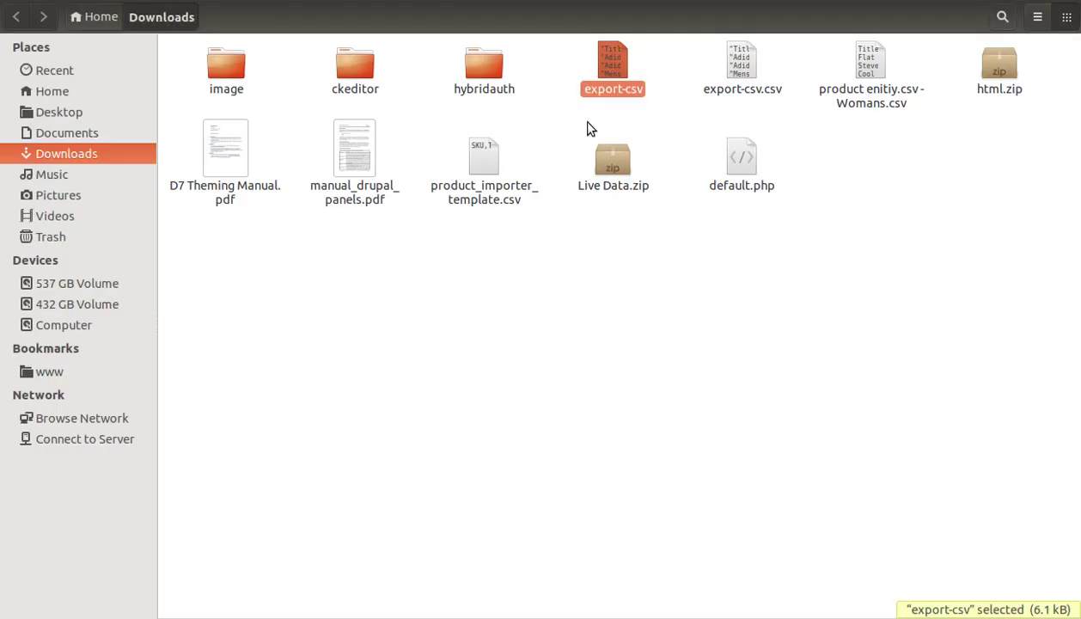
# Open the newly downloaded export-csv file in a code editor and check its rows for image paths
pyautogui.rightClick(632, 76)
pyautogui.moveTo(786, 108)
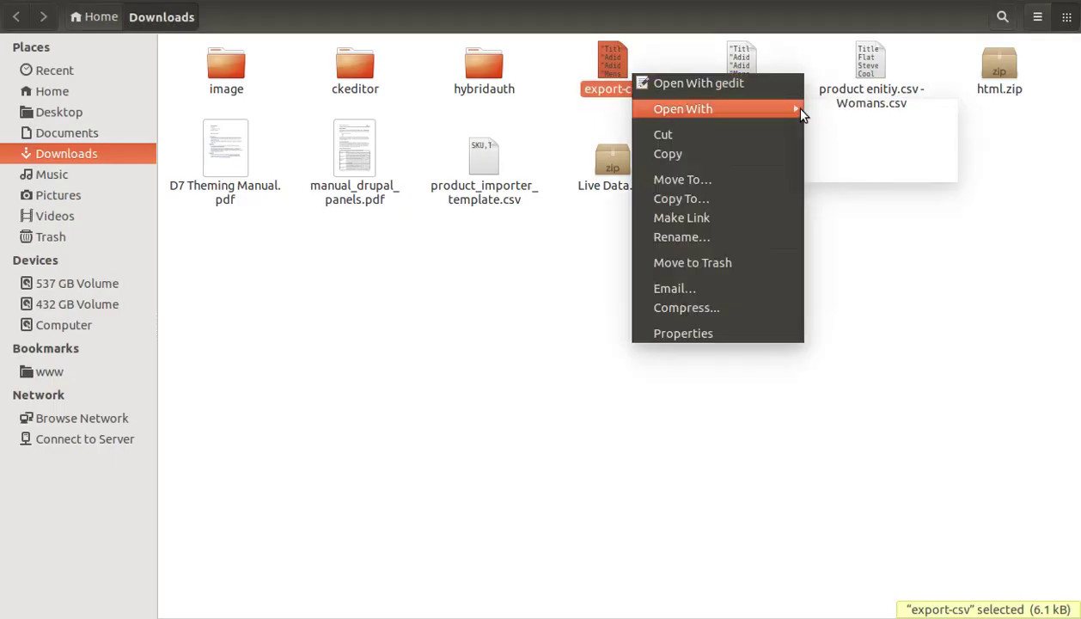
pyautogui.click(831, 125)
pyautogui.scroll(-4, 464, 313)
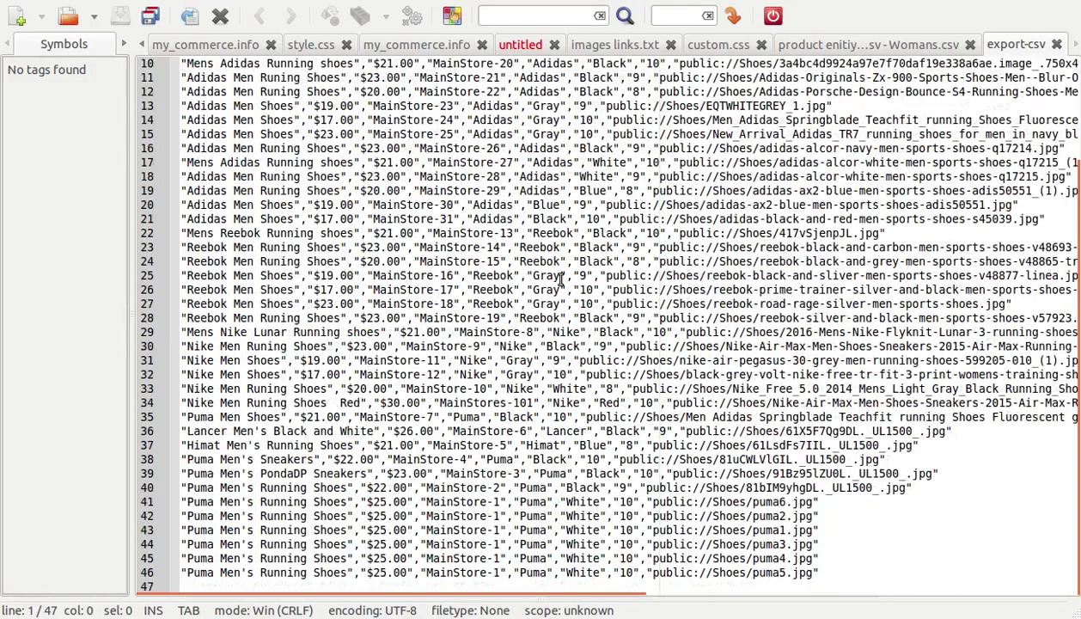
pyautogui.scroll(4, 561, 280)
pyautogui.hotkey('alt', 'Tab')
# Delete the old export-csv.csv from the Downloads folder and rename the new export-csv file export-csv.csv
pyautogui.click(652, 270)
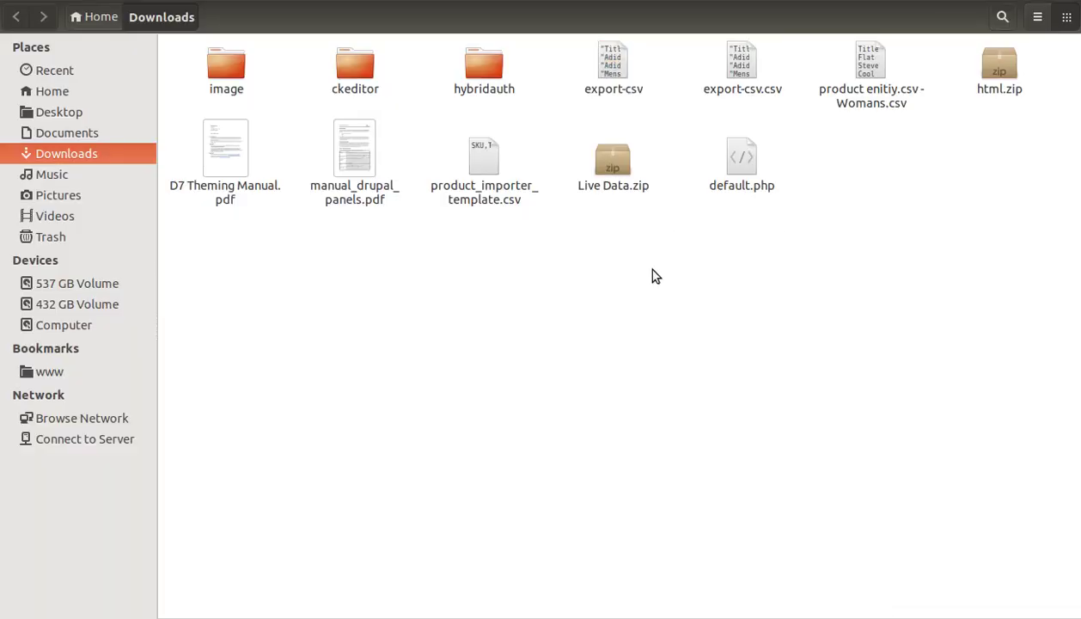
pyautogui.click(732, 73)
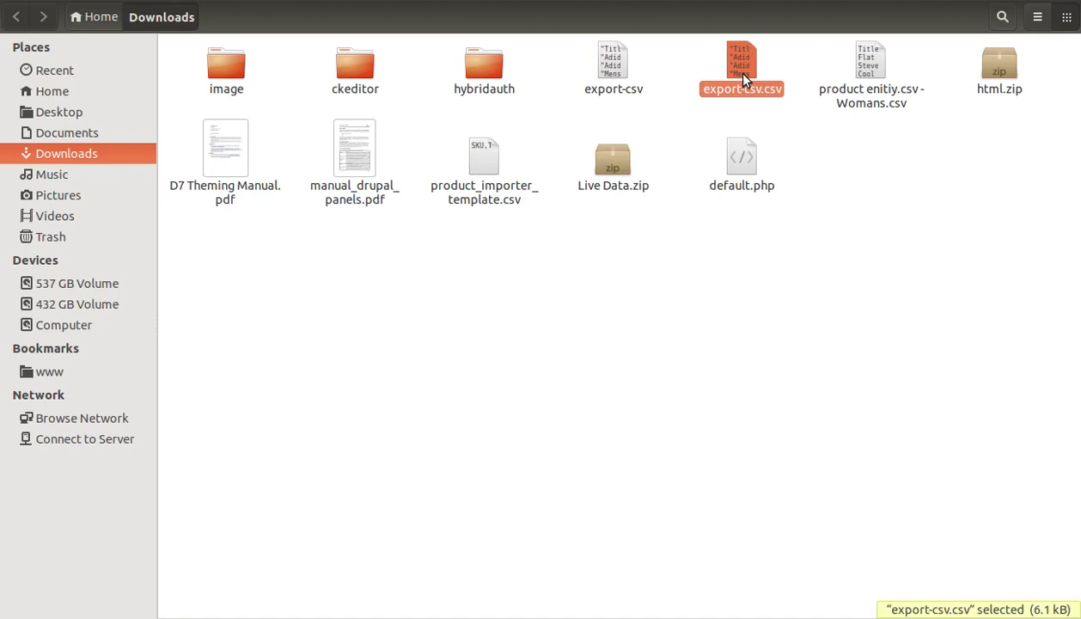
pyautogui.press('Delete')
pyautogui.press('F2')
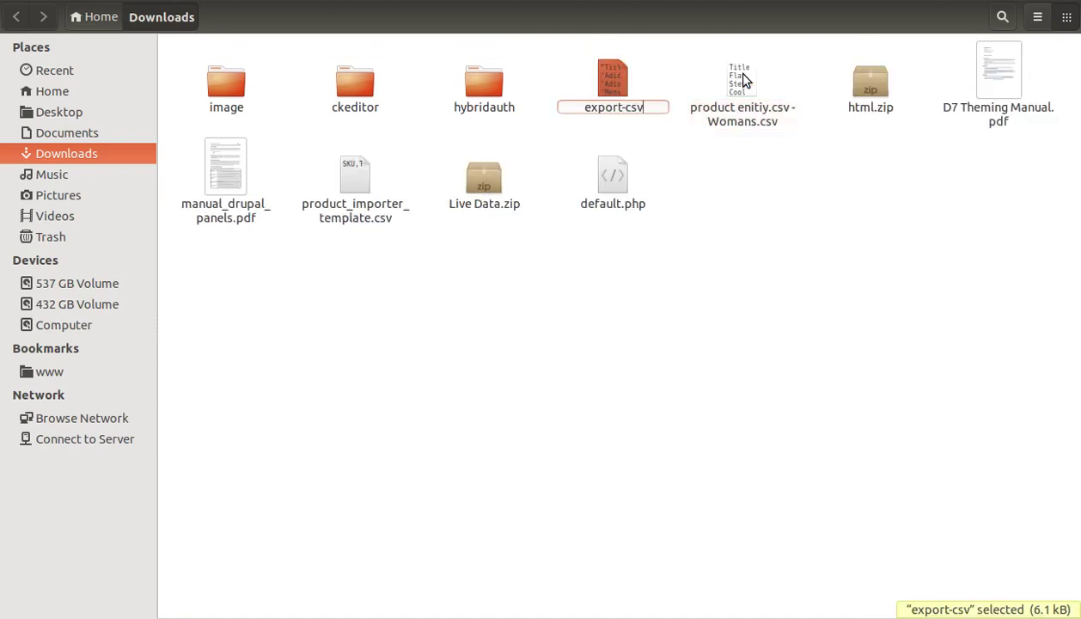
pyautogui.press('End')
pyautogui.write('.csv')
pyautogui.press('Return')
# Open the renamed export-csv.csv in LibreOffice Calc, accepting the text import settings
pyautogui.hotkey('shift', 'F10')
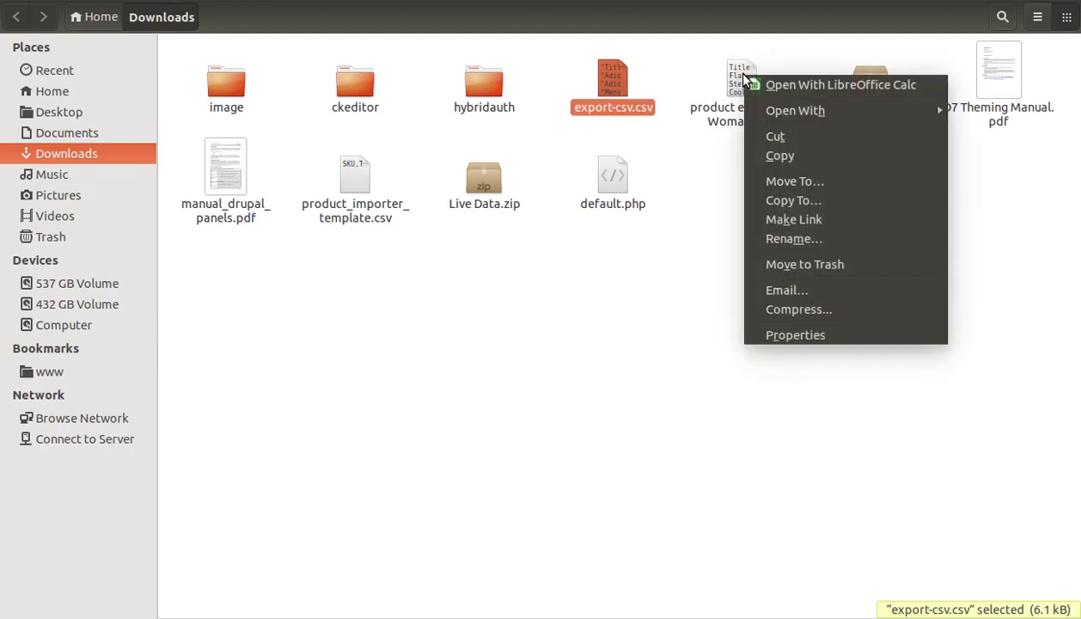
pyautogui.press('Down')
pyautogui.press('Return')
pyautogui.click(693, 572)
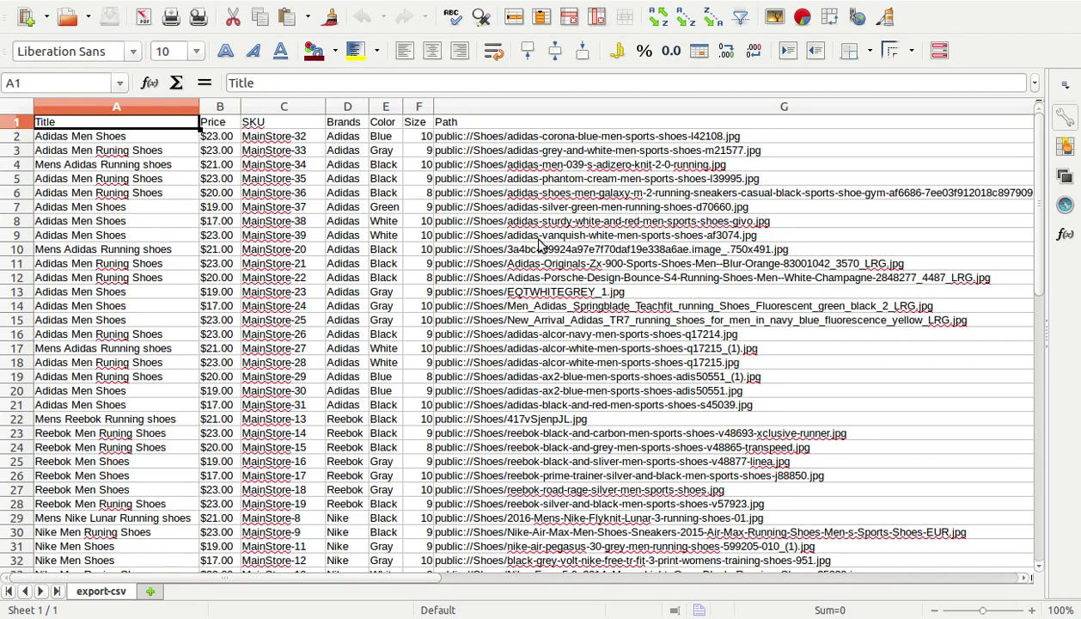
# Examine the exported product rows, including the Path column and the first product's SKU
pyautogui.scroll(-7, 533, 241)
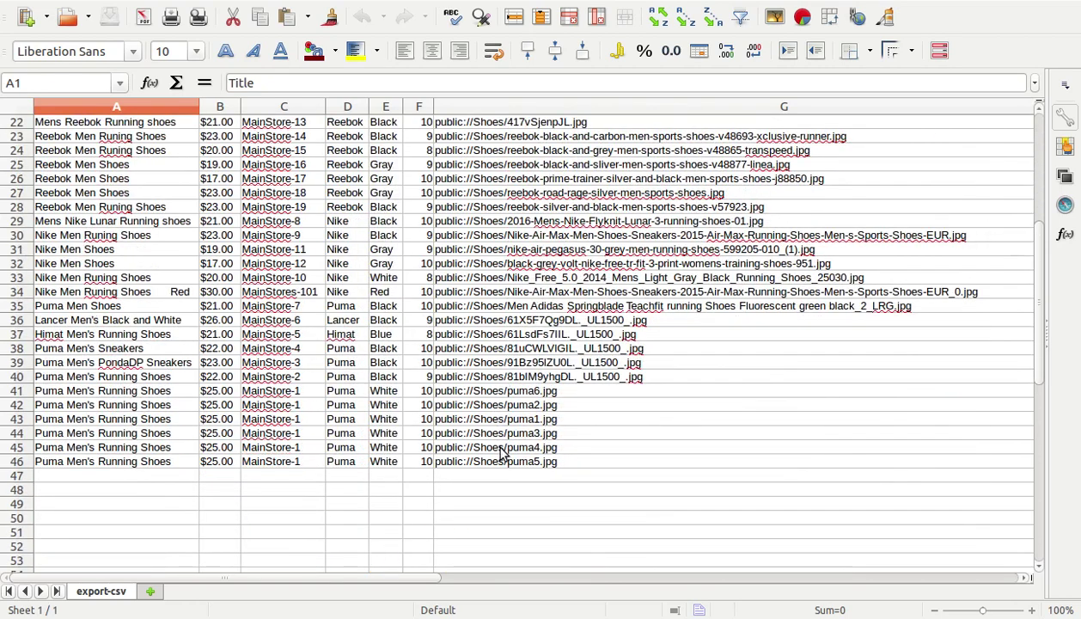
pyautogui.scroll(1, 495, 424)
pyautogui.scroll(6, 494, 424)
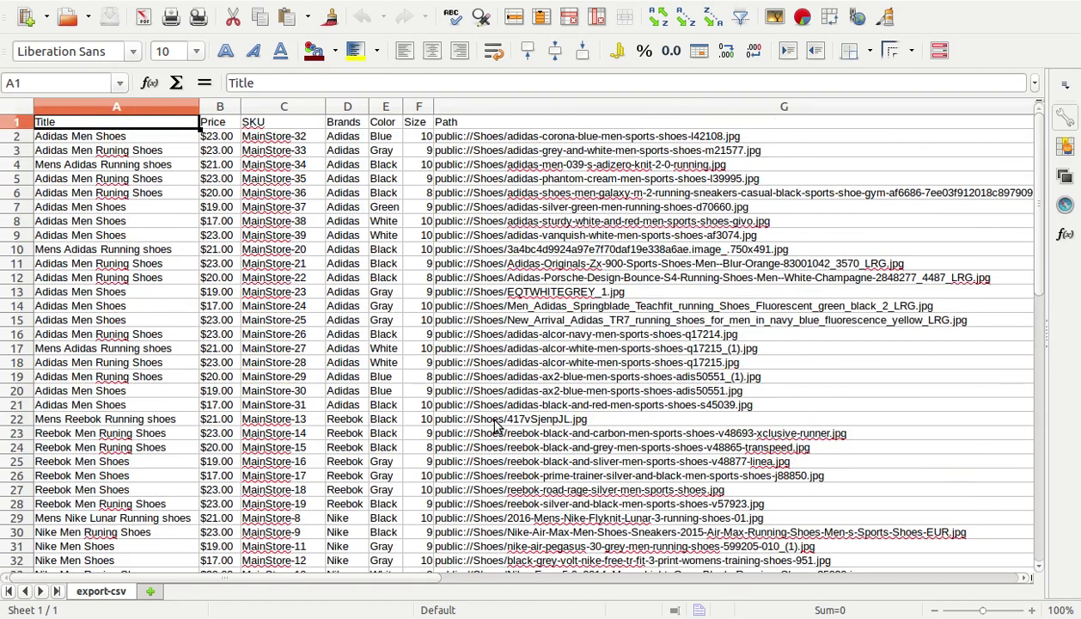
pyautogui.scroll(-5, 494, 424)
pyautogui.scroll(-4, 495, 425)
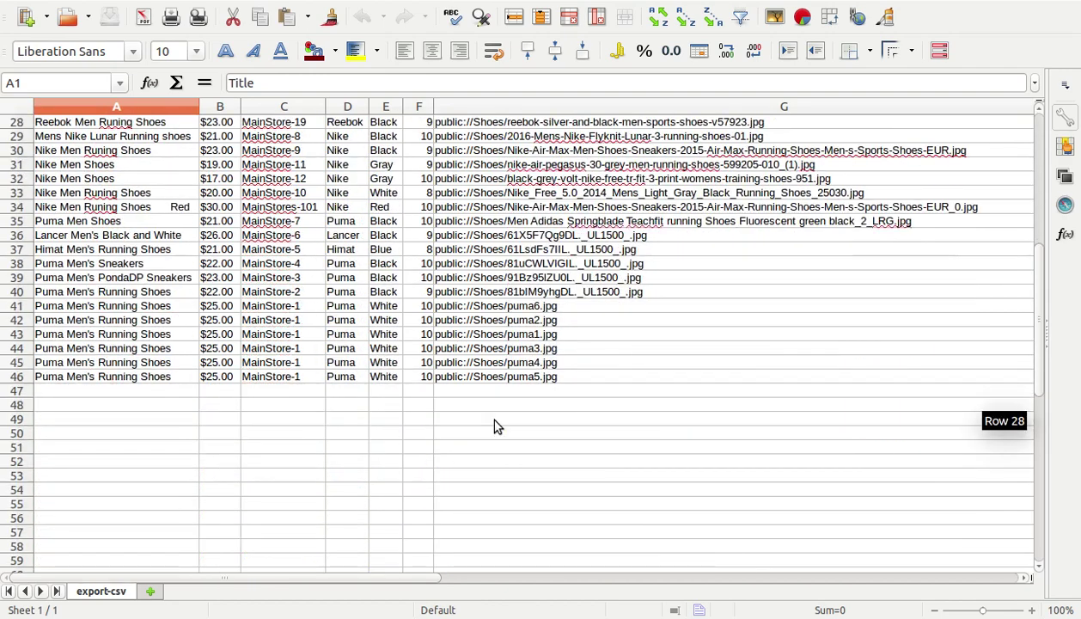
pyautogui.scroll(9, 495, 424)
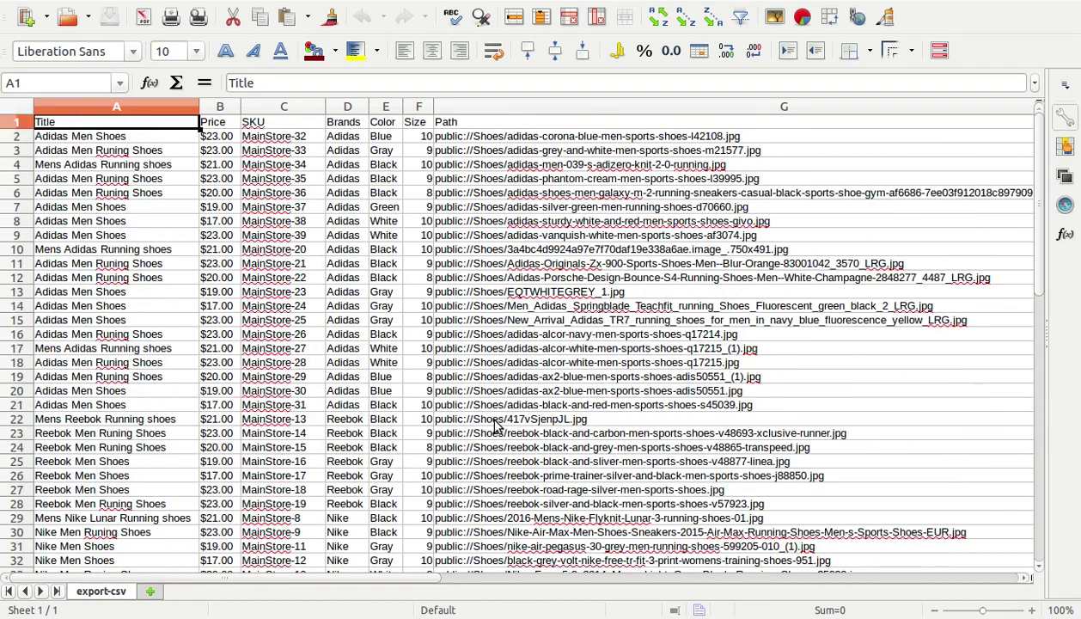
pyautogui.click(286, 141)
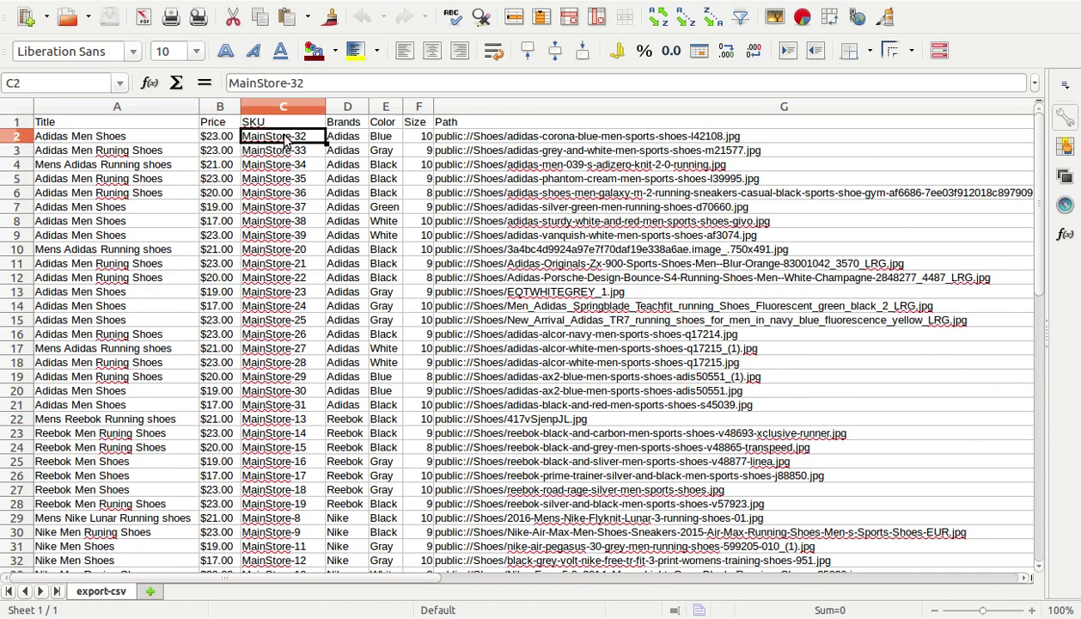
# Switch from the export-csv sheet to the open product enitiy spreadsheet
pyautogui.press('Up')
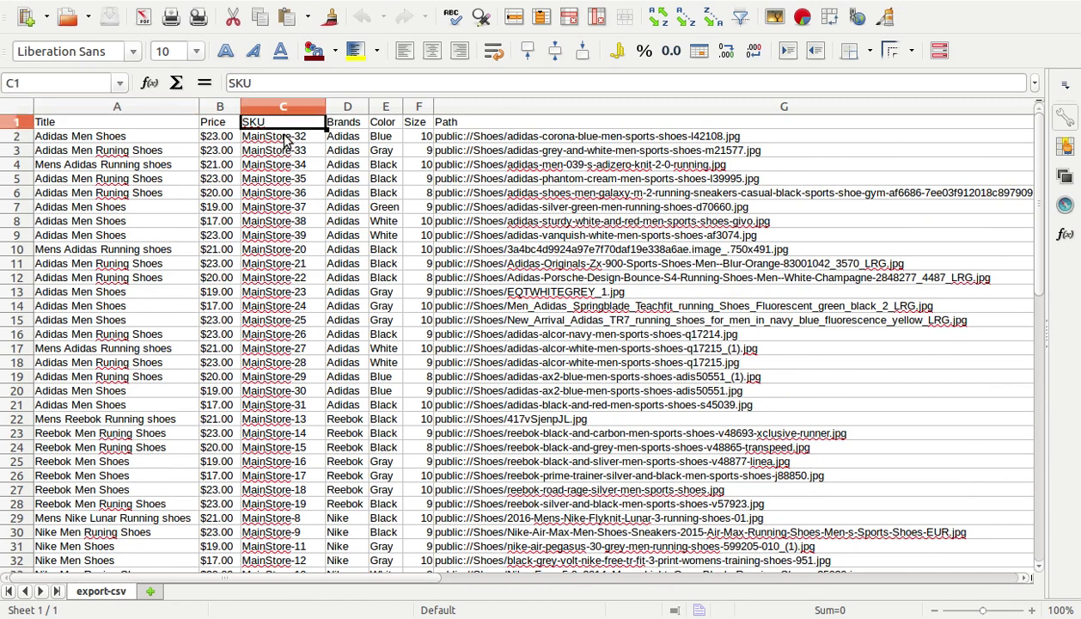
pyautogui.press('Down')
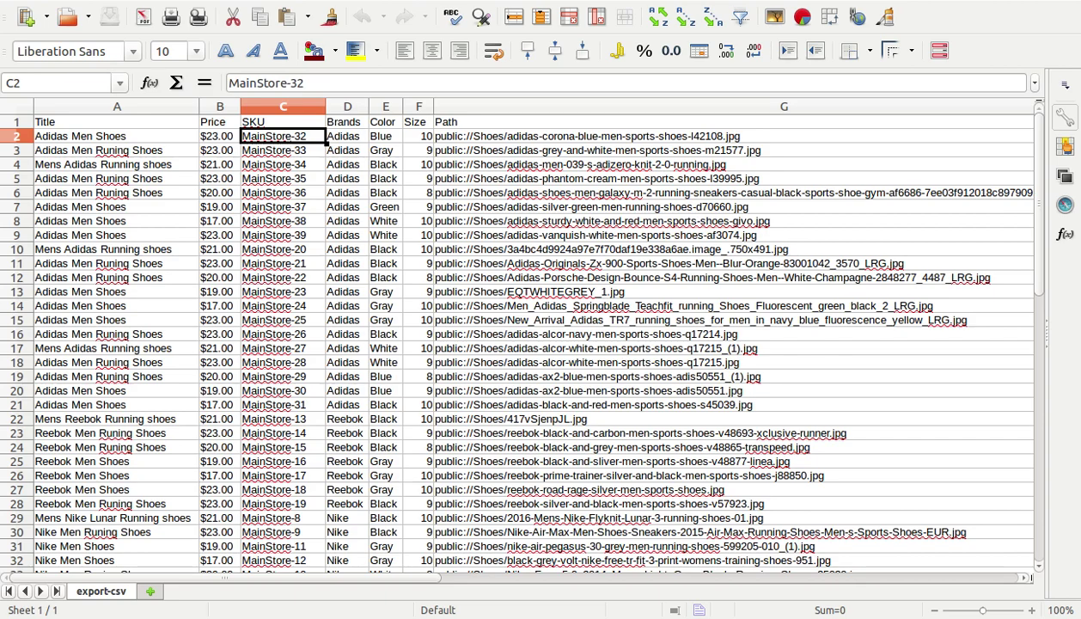
pyautogui.press('super+w')
pyautogui.click(509, 164)
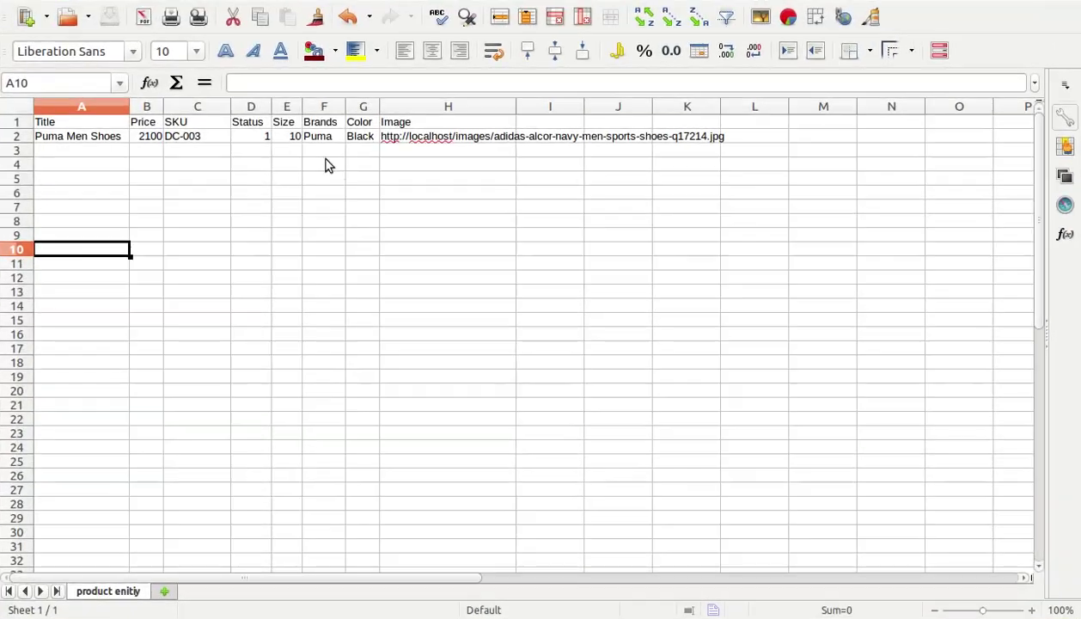
# Copy the import header row from Title through Image, cells A1:H1, in the product enitiy sheet
pyautogui.click(91, 126)
pyautogui.hotkey('shift', 'Right')
pyautogui.hotkey('shift', 'Right')
pyautogui.hotkey('shift', 'Right')
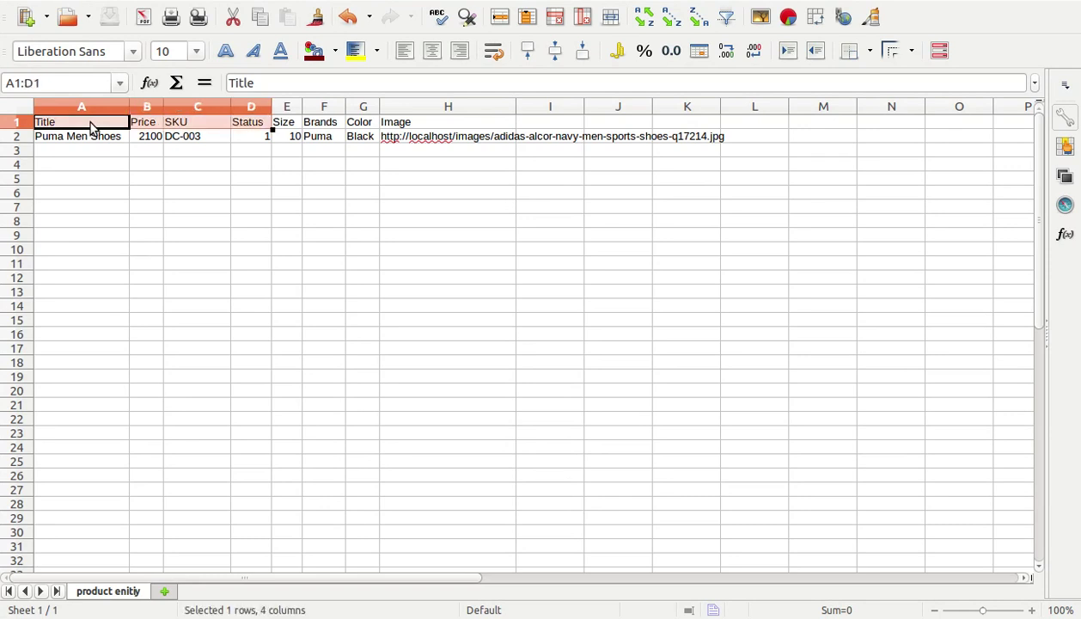
pyautogui.hotkey('shift', 'Right')
pyautogui.hotkey('shift', 'Right')
pyautogui.hotkey('shift', 'Right')
pyautogui.hotkey('shift', 'Right')
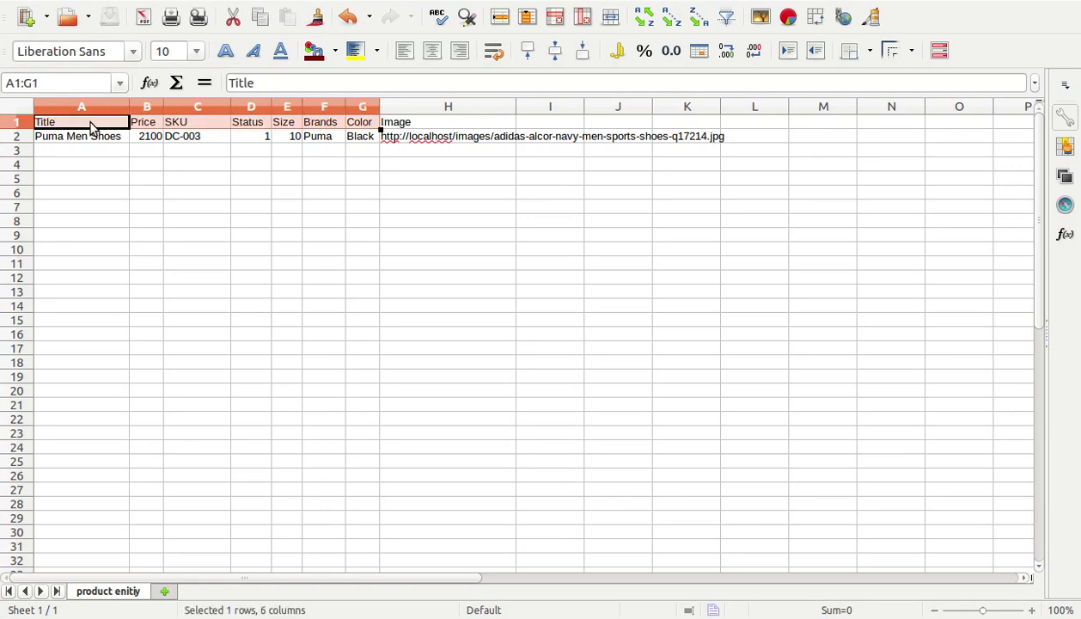
pyautogui.hotkey('ctrl', 'c')
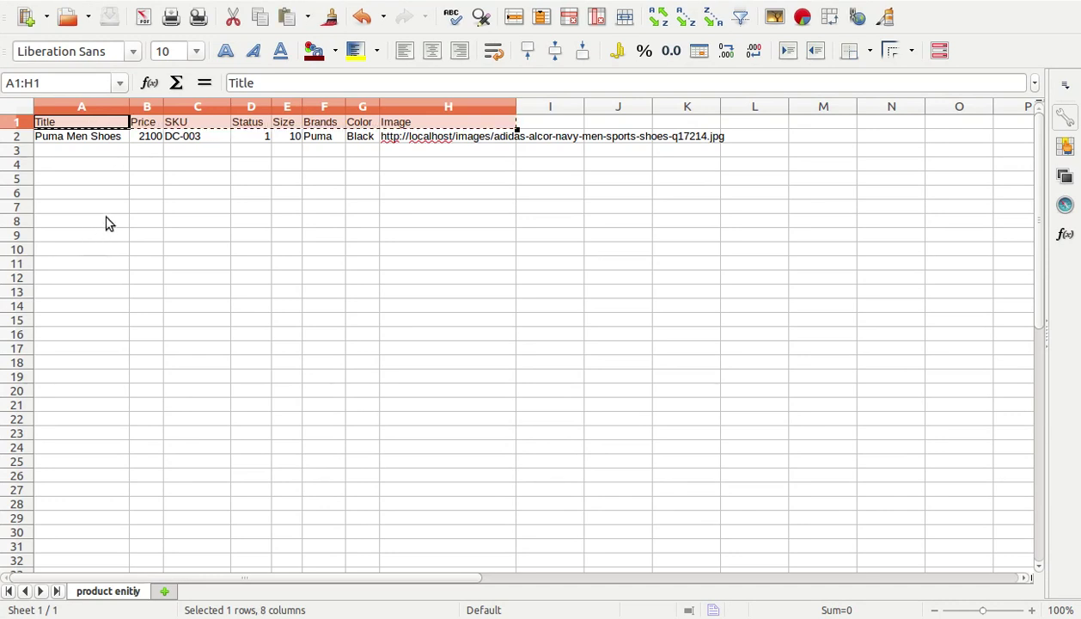
# Paste the copied headers over row 1 of the export-csv sheet, starting at A1, and accept overwriting the existing data
pyautogui.hotkey('alt', 'Tab')
pyautogui.click(95, 123)
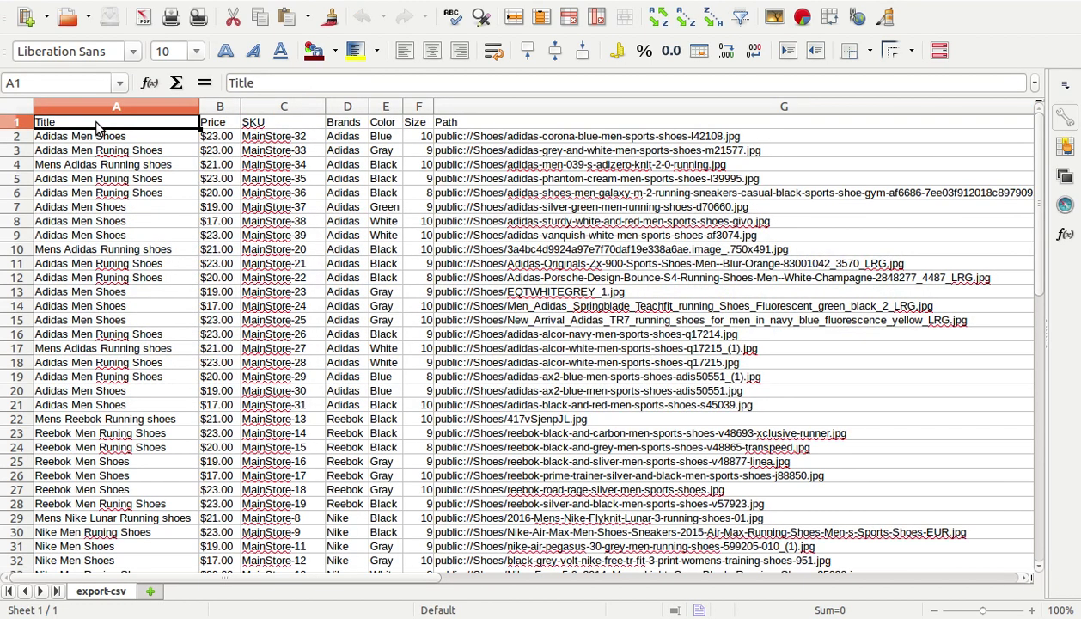
pyautogui.hotkey('shift', 'Right')
pyautogui.hotkey('shift', 'Right')
pyautogui.hotkey('shift', 'Right')
pyautogui.hotkey('shift', 'Right')
pyautogui.hotkey('shift', 'Right')
pyautogui.hscroll(1, 95, 122)
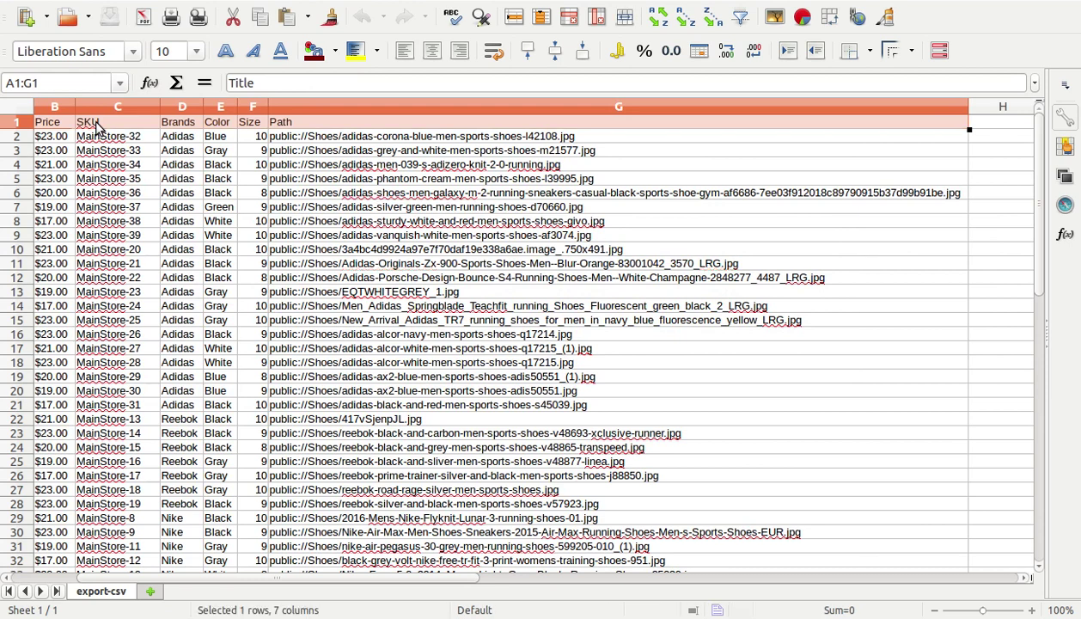
pyautogui.hotkey('shift', 'Right')
pyautogui.hotkey('shift', 'Left')
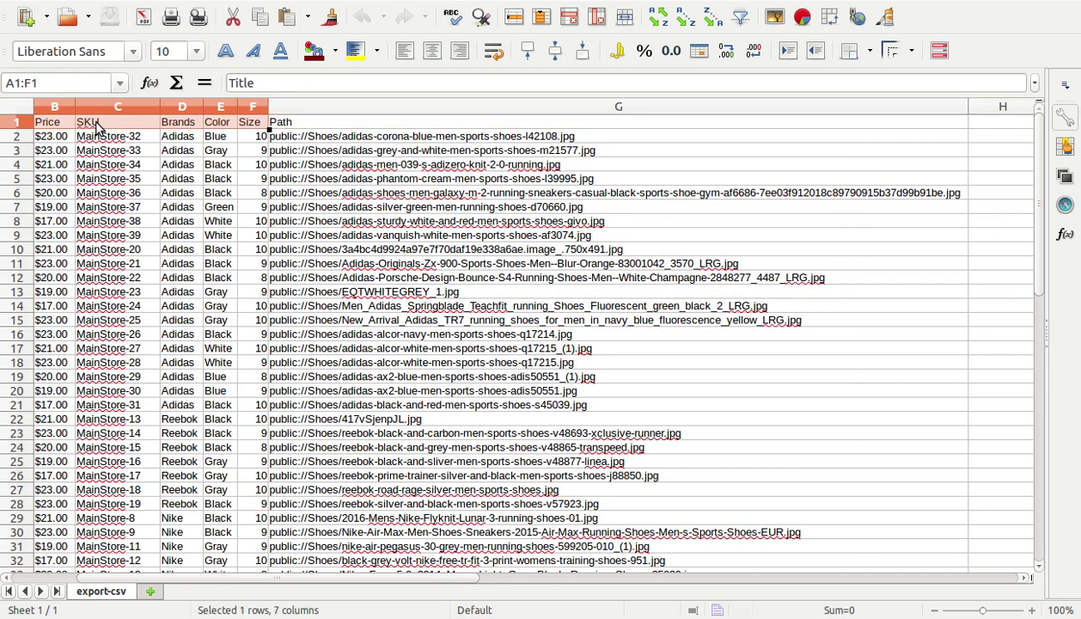
pyautogui.hotkey('shift', 'Right')
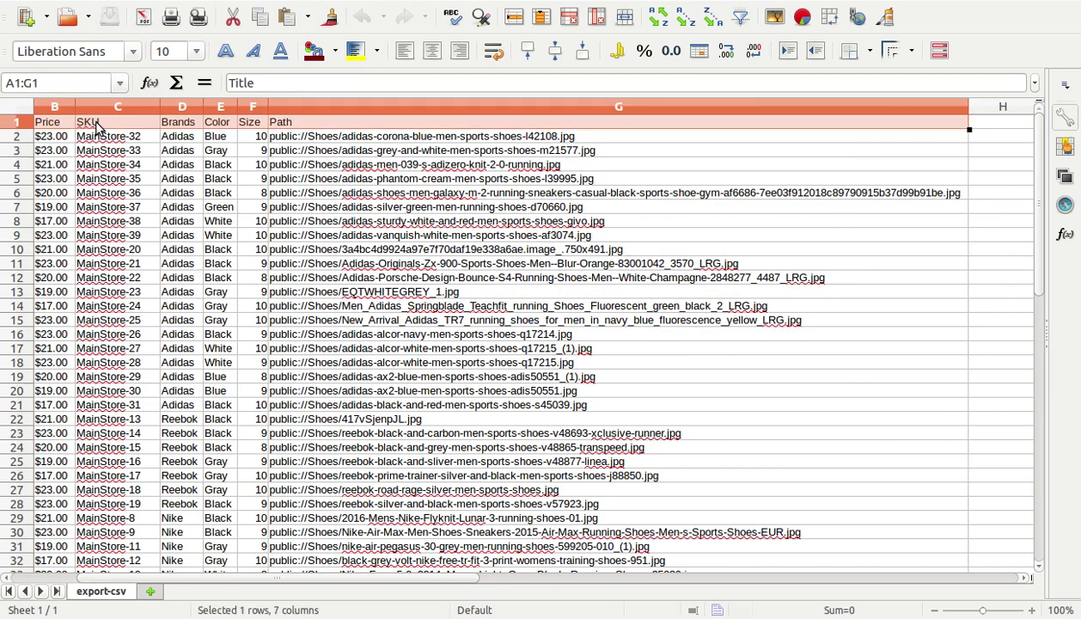
pyautogui.hotkey('ctrl', 'v')
pyautogui.click(499, 351)
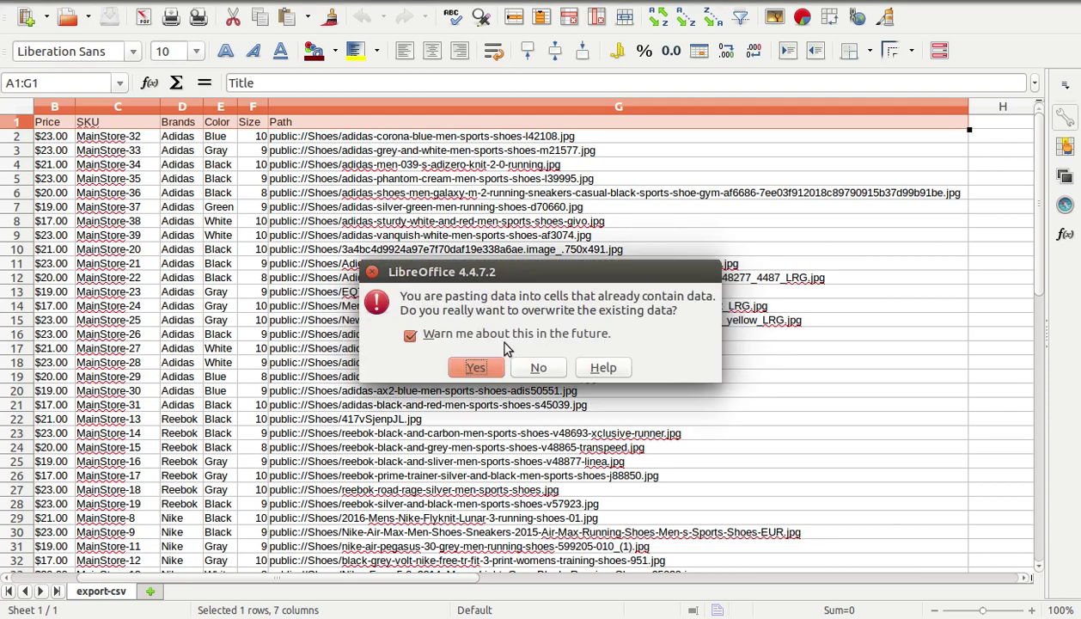
pyautogui.click(475, 366)
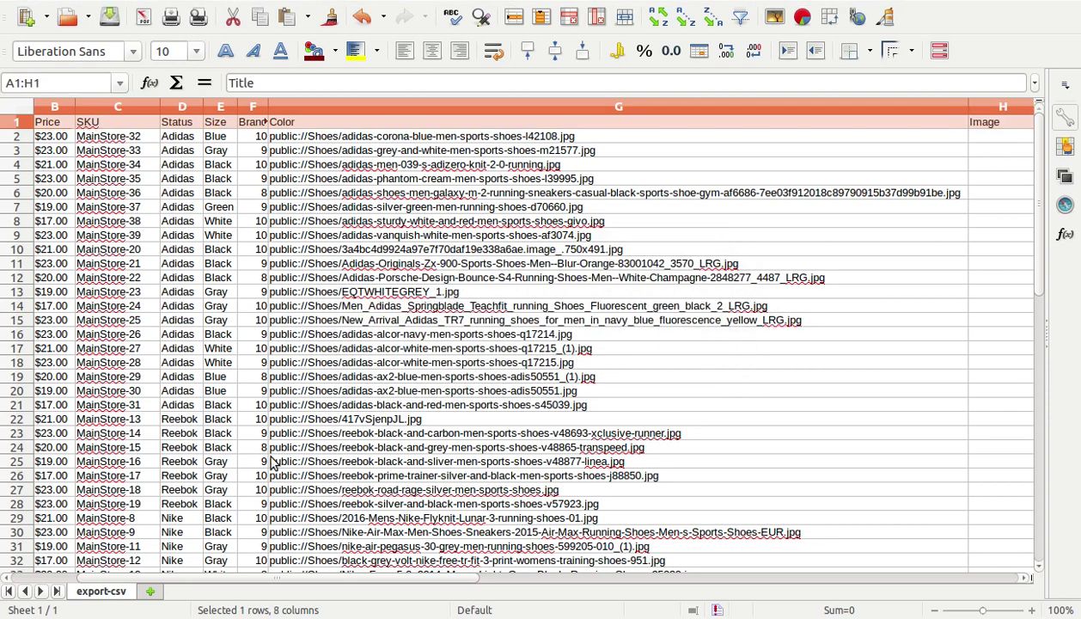
pyautogui.moveTo(293, 581); pyautogui.dragTo(121, 569)
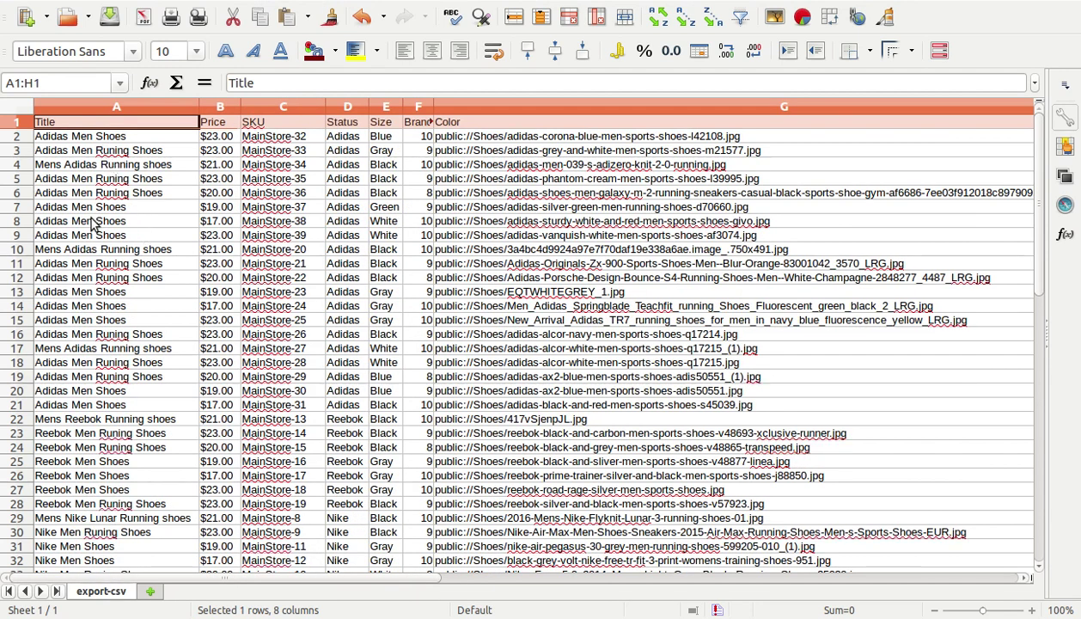
# Inspect the first product's title, price and SKU cells in row 2, including the currency format of the price in B2
pyautogui.click(221, 141)
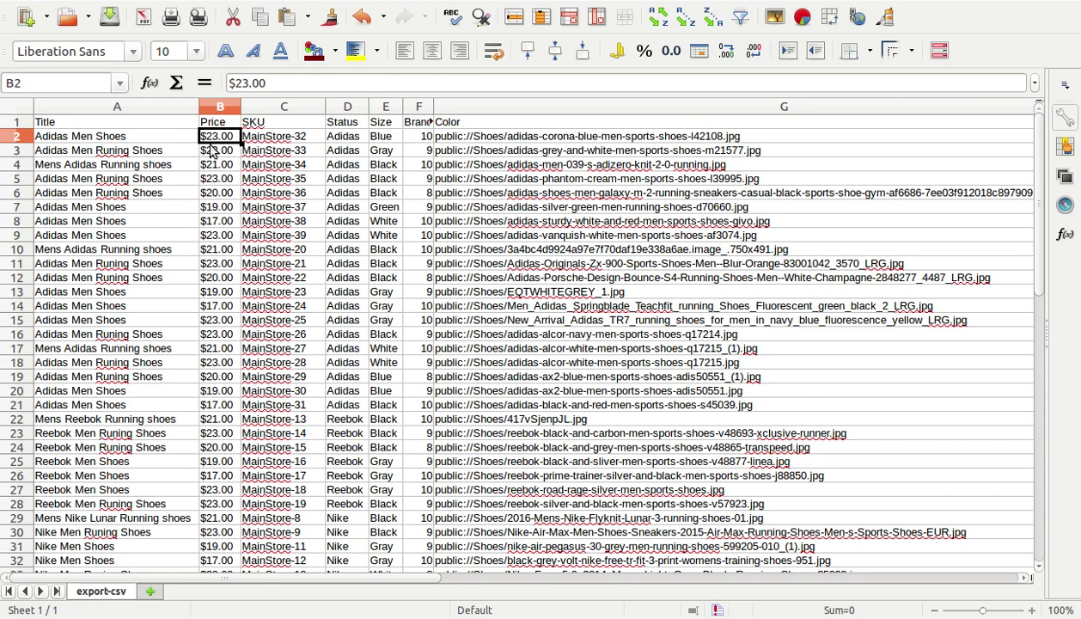
pyautogui.doubleClick(211, 144)
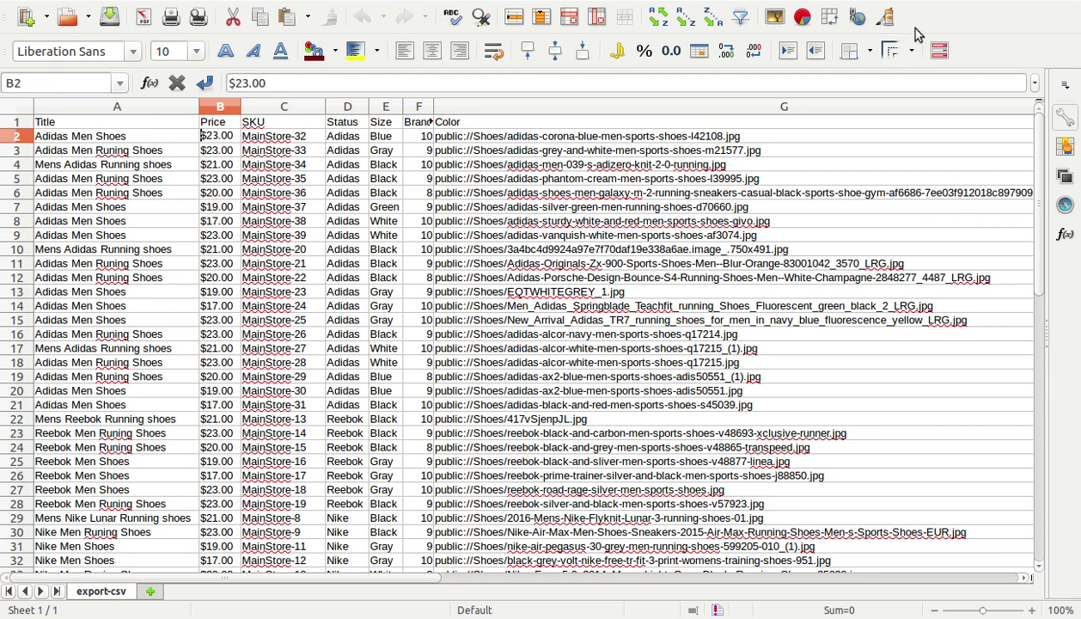
pyautogui.click(912, 1)
pyautogui.moveTo(942, 15)
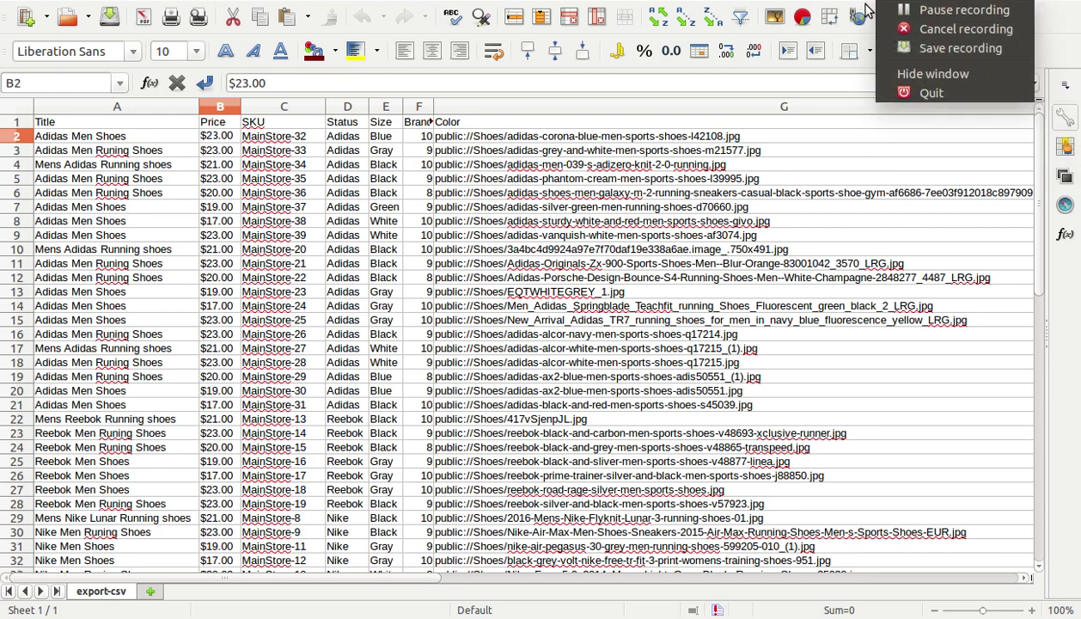
pyautogui.click(671, 89)
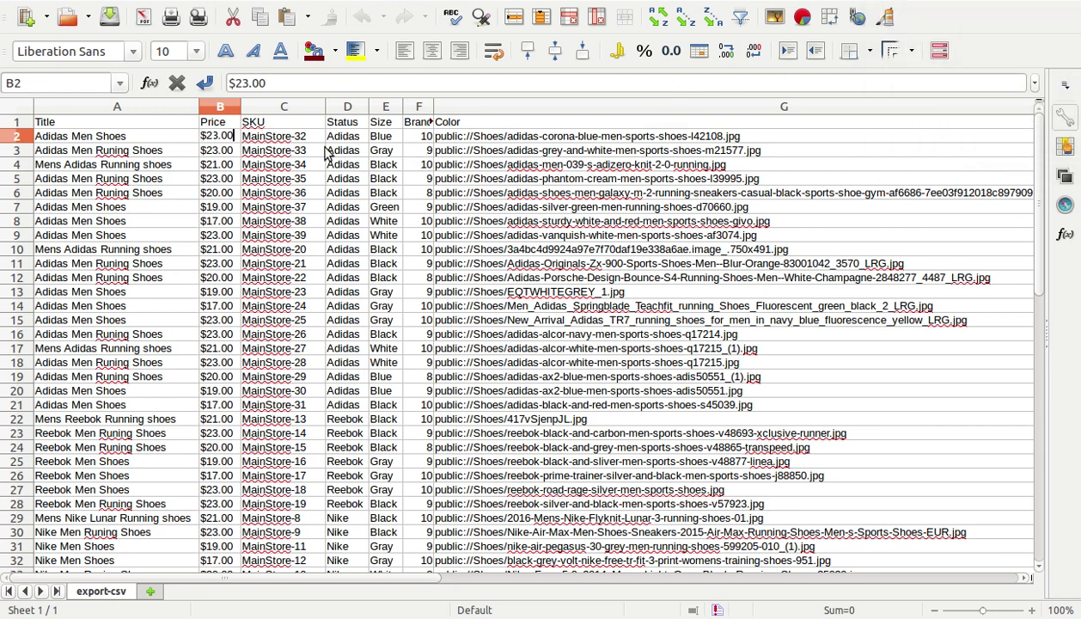
pyautogui.click(296, 140)
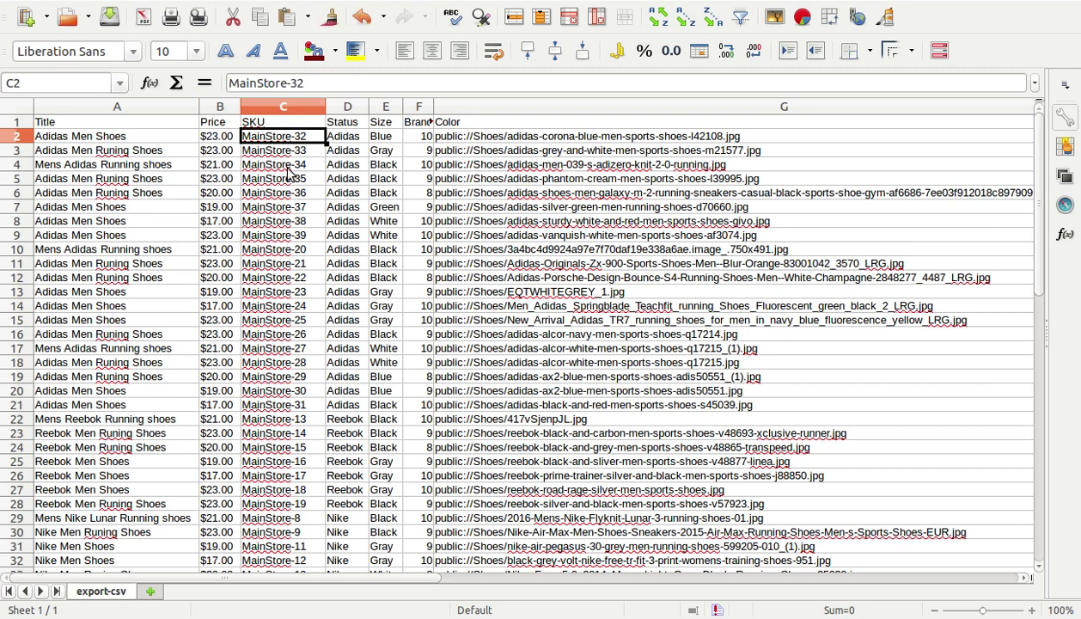
pyautogui.press('Left')
pyautogui.press('Left')
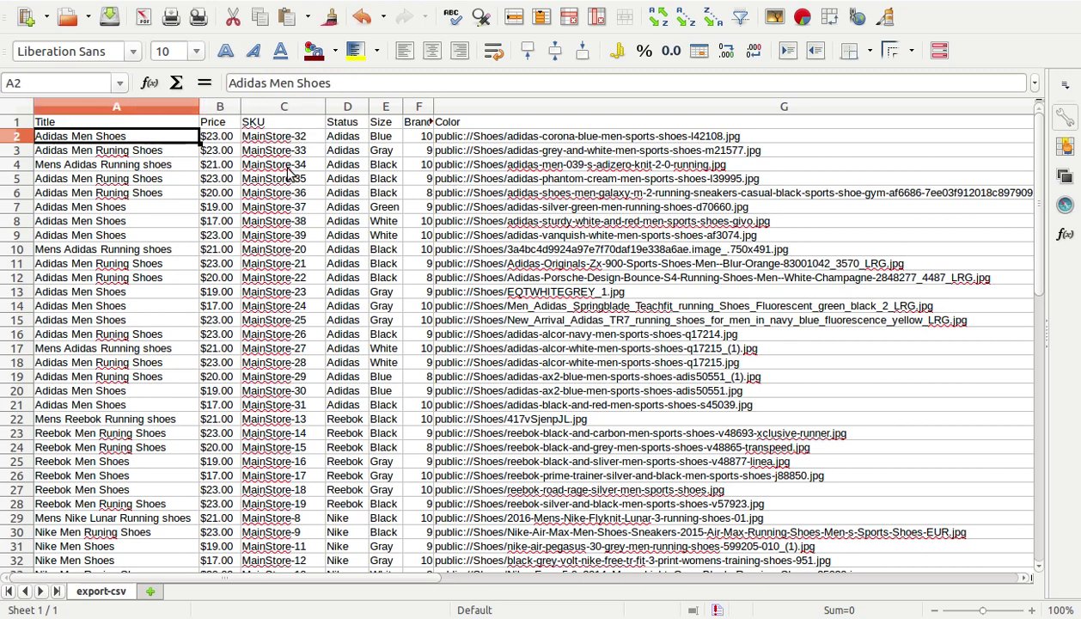
pyautogui.press('Right')
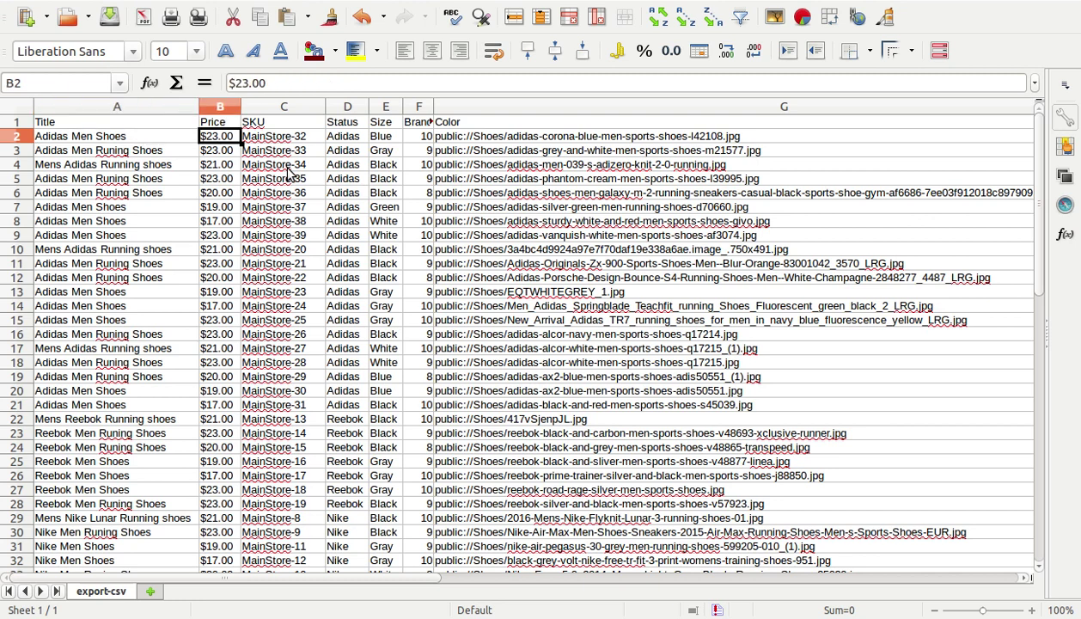